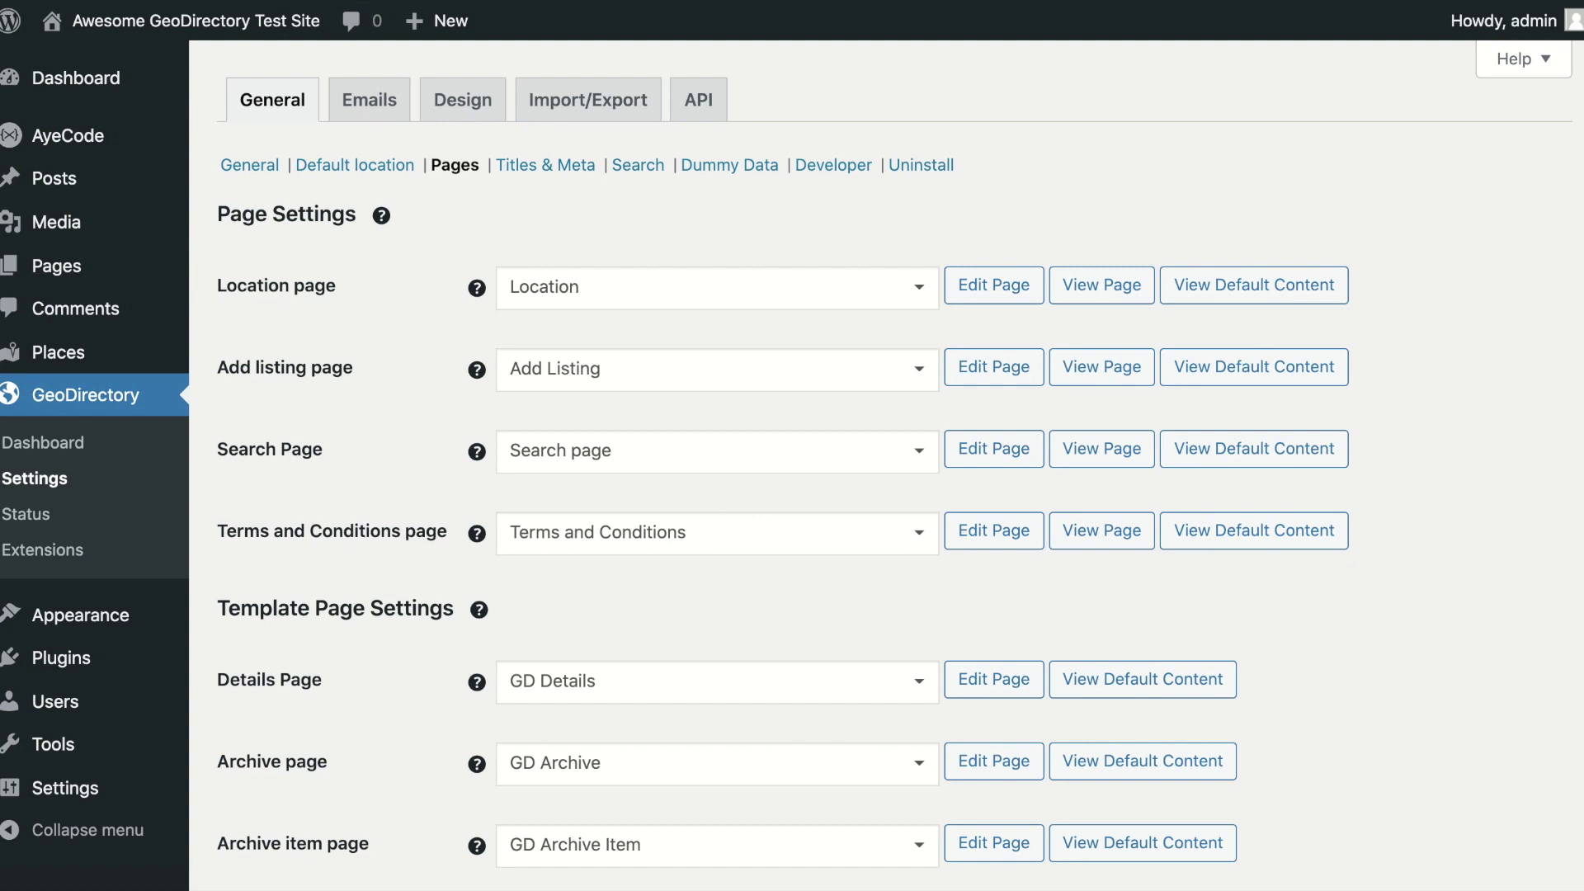
- Open the Location page in the editor and enter 'directory' in its URL slug
scroll(895, 453, "down", 3)
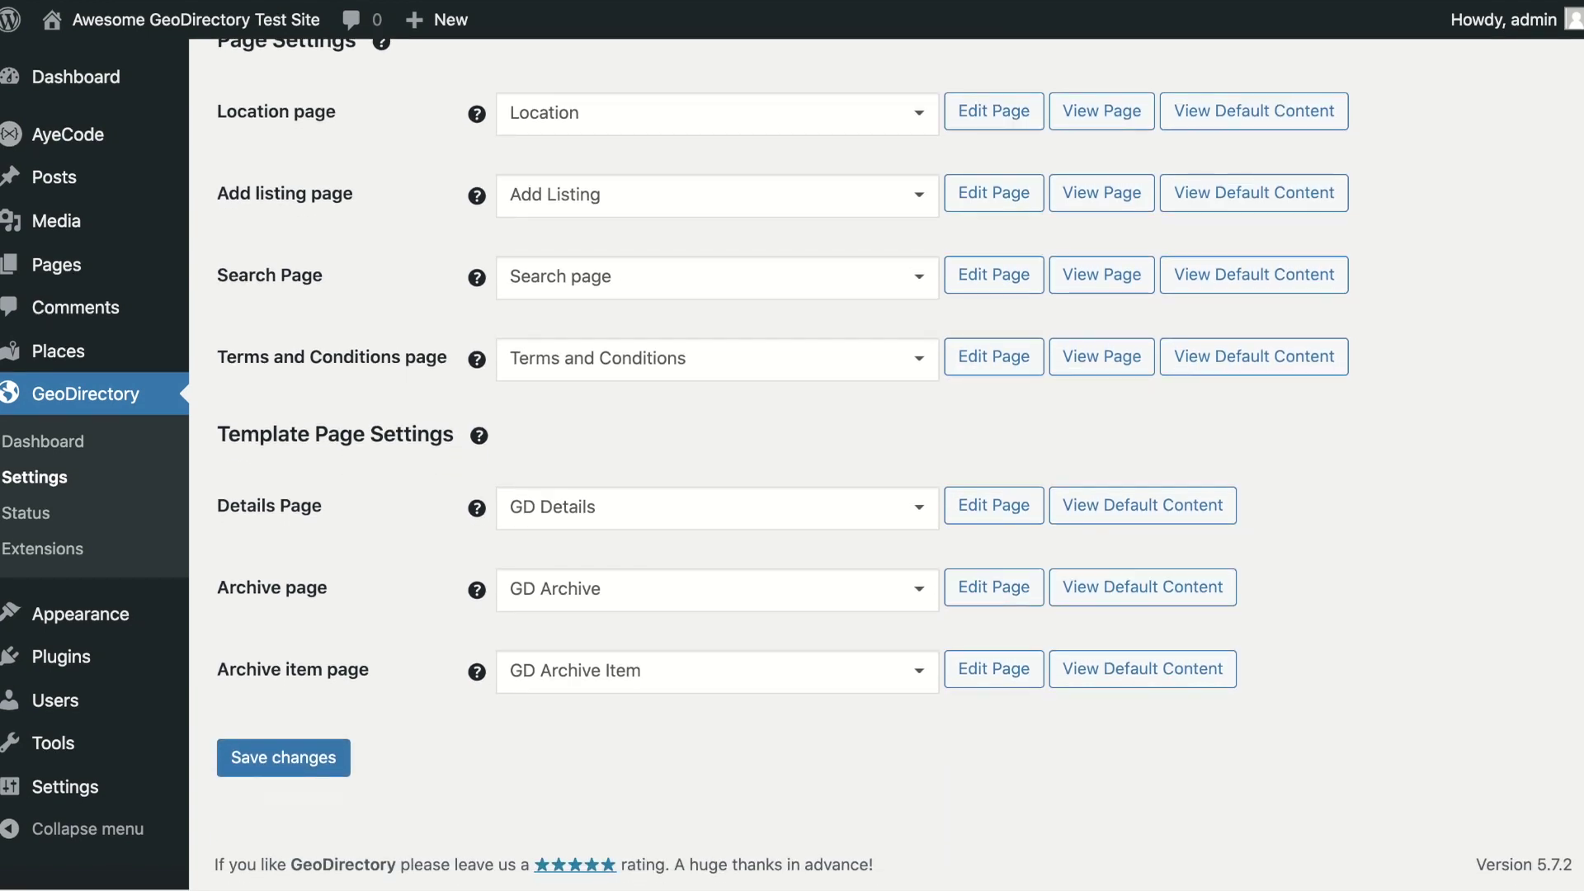
scroll(886, 462, "up", 3)
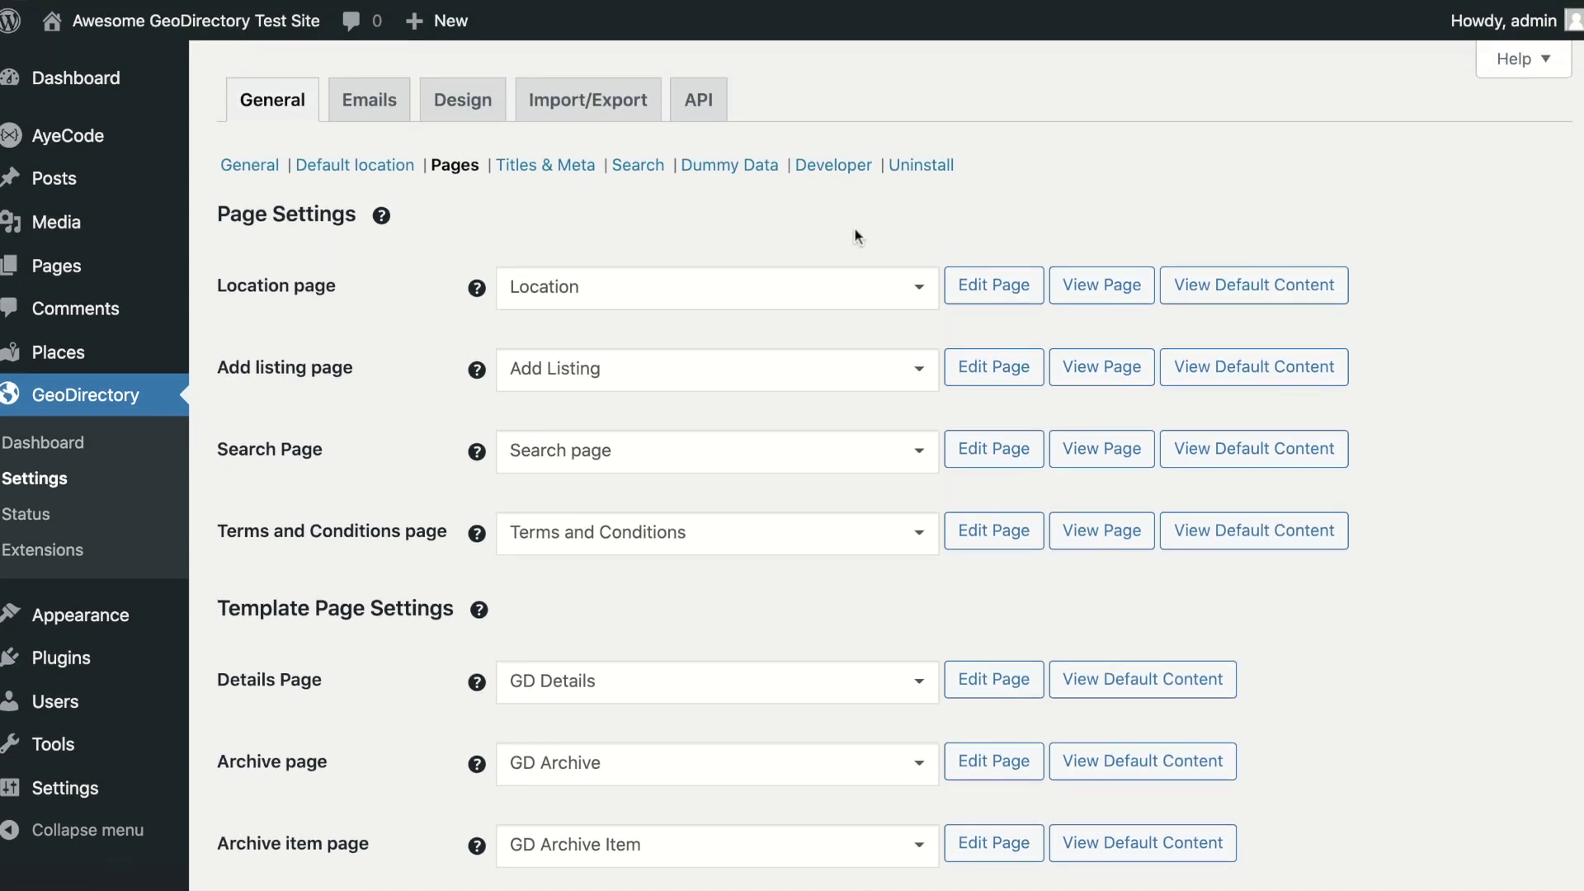
left_click(989, 291)
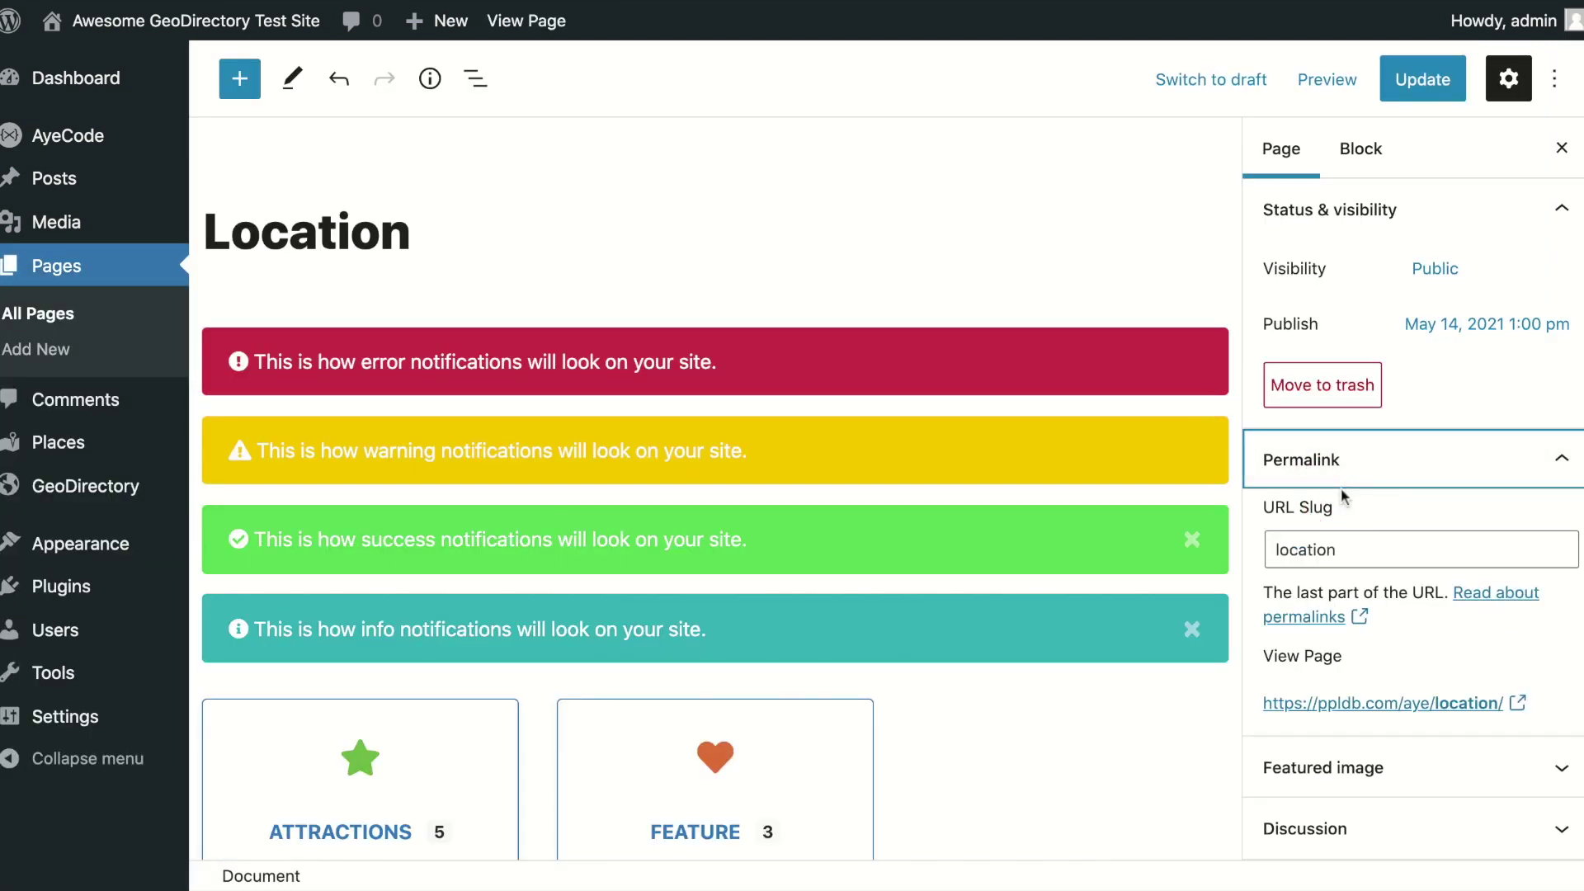
left_click(1361, 557)
type("directory")
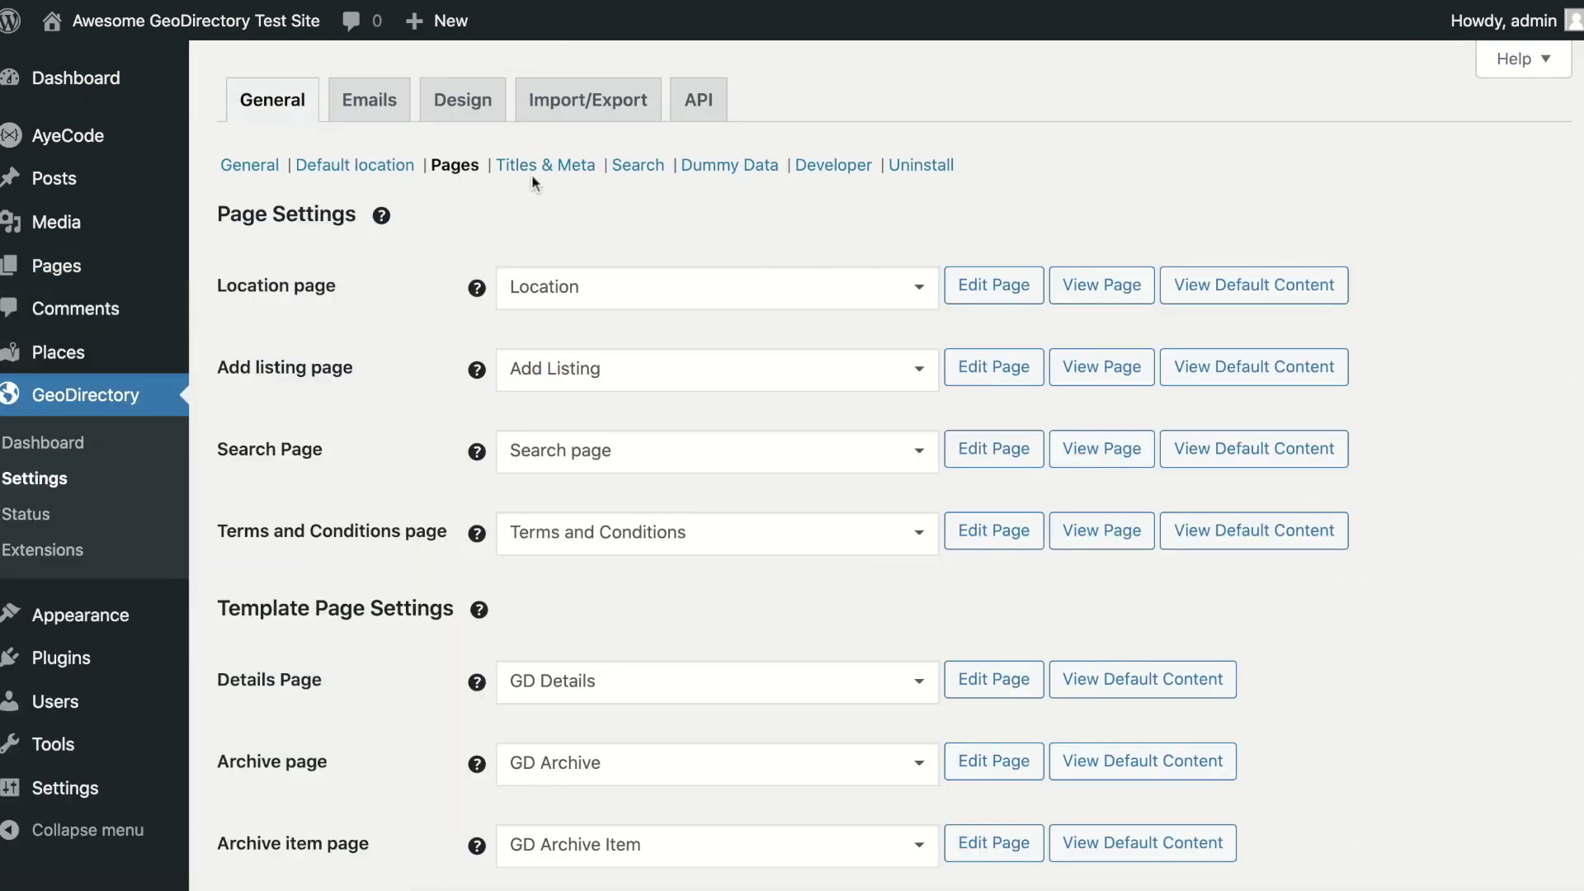
- Review the Titles & Meta settings and preview the Location page's default shortcode content
left_click(563, 165)
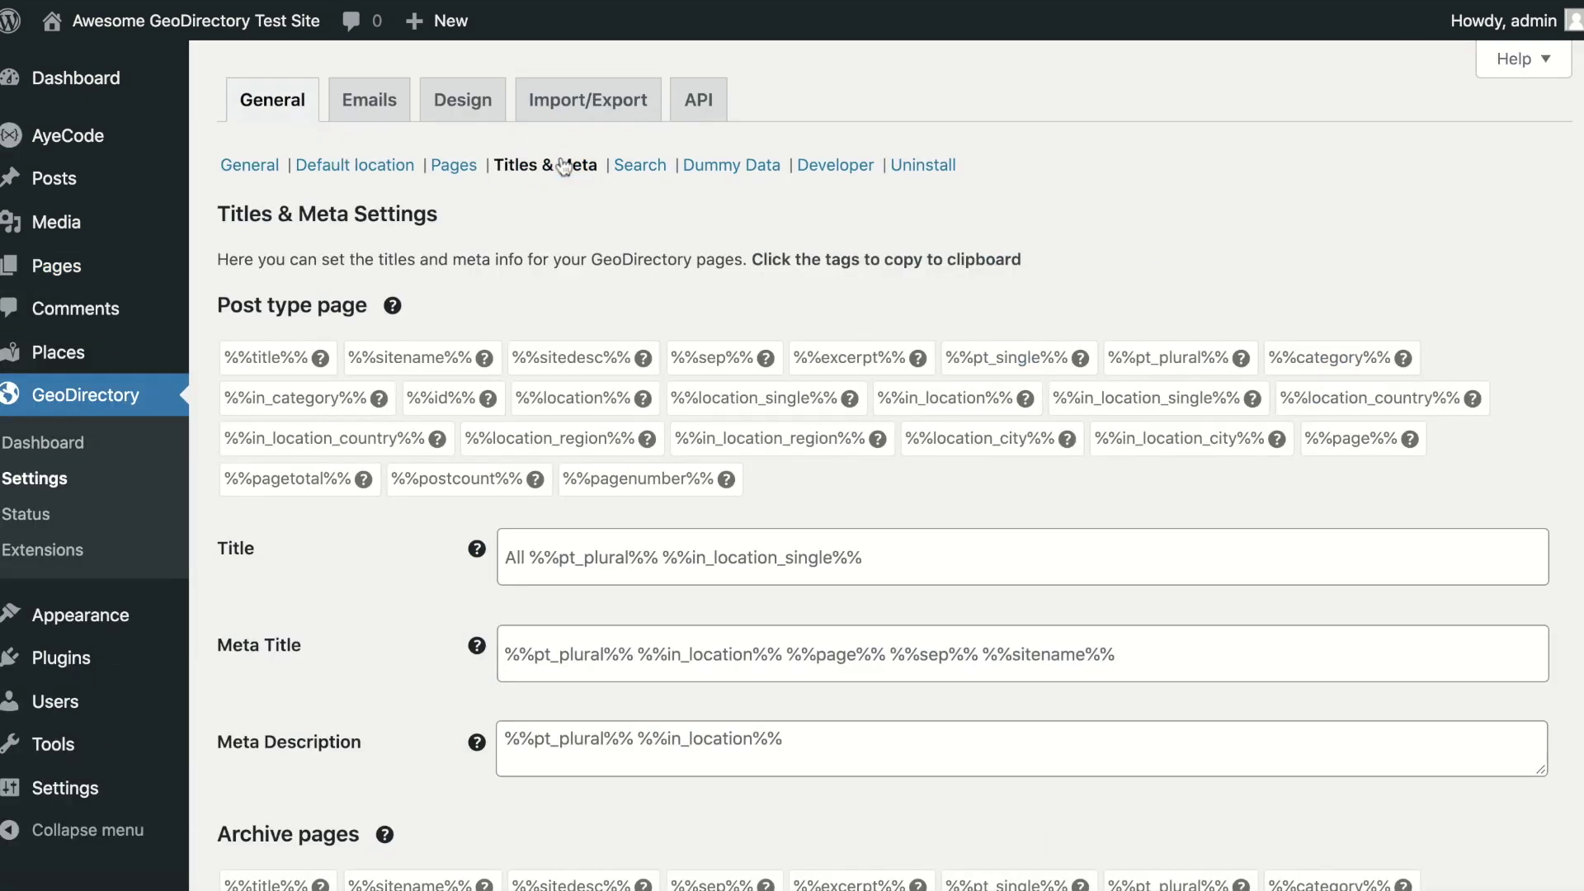
scroll(563, 165, "down", 3)
scroll(882, 473, "down", 5)
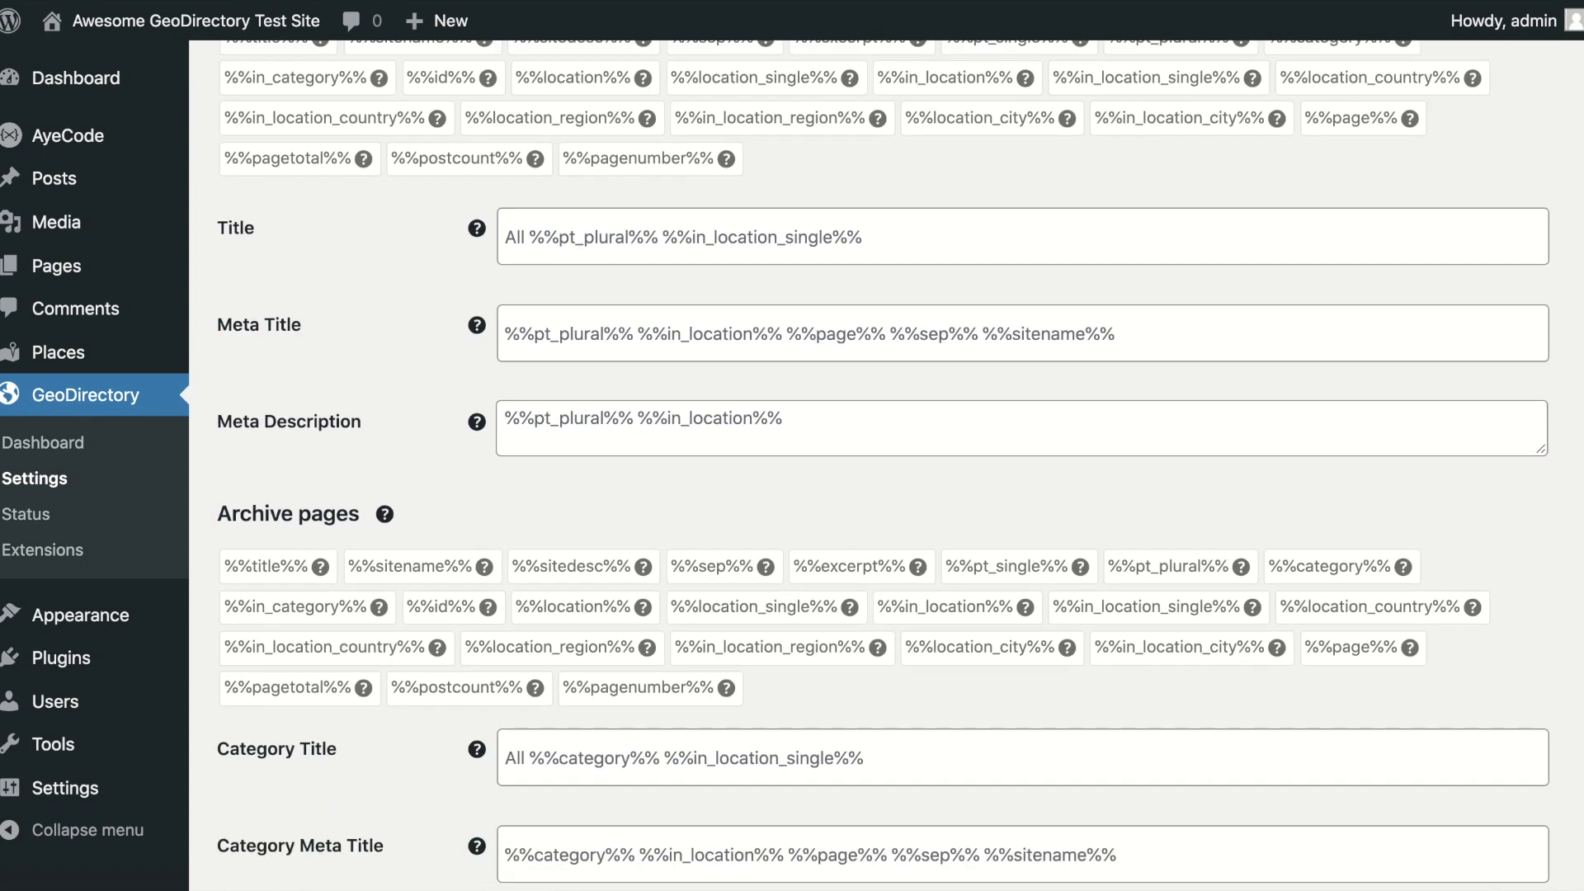
scroll(882, 473, "up", 8)
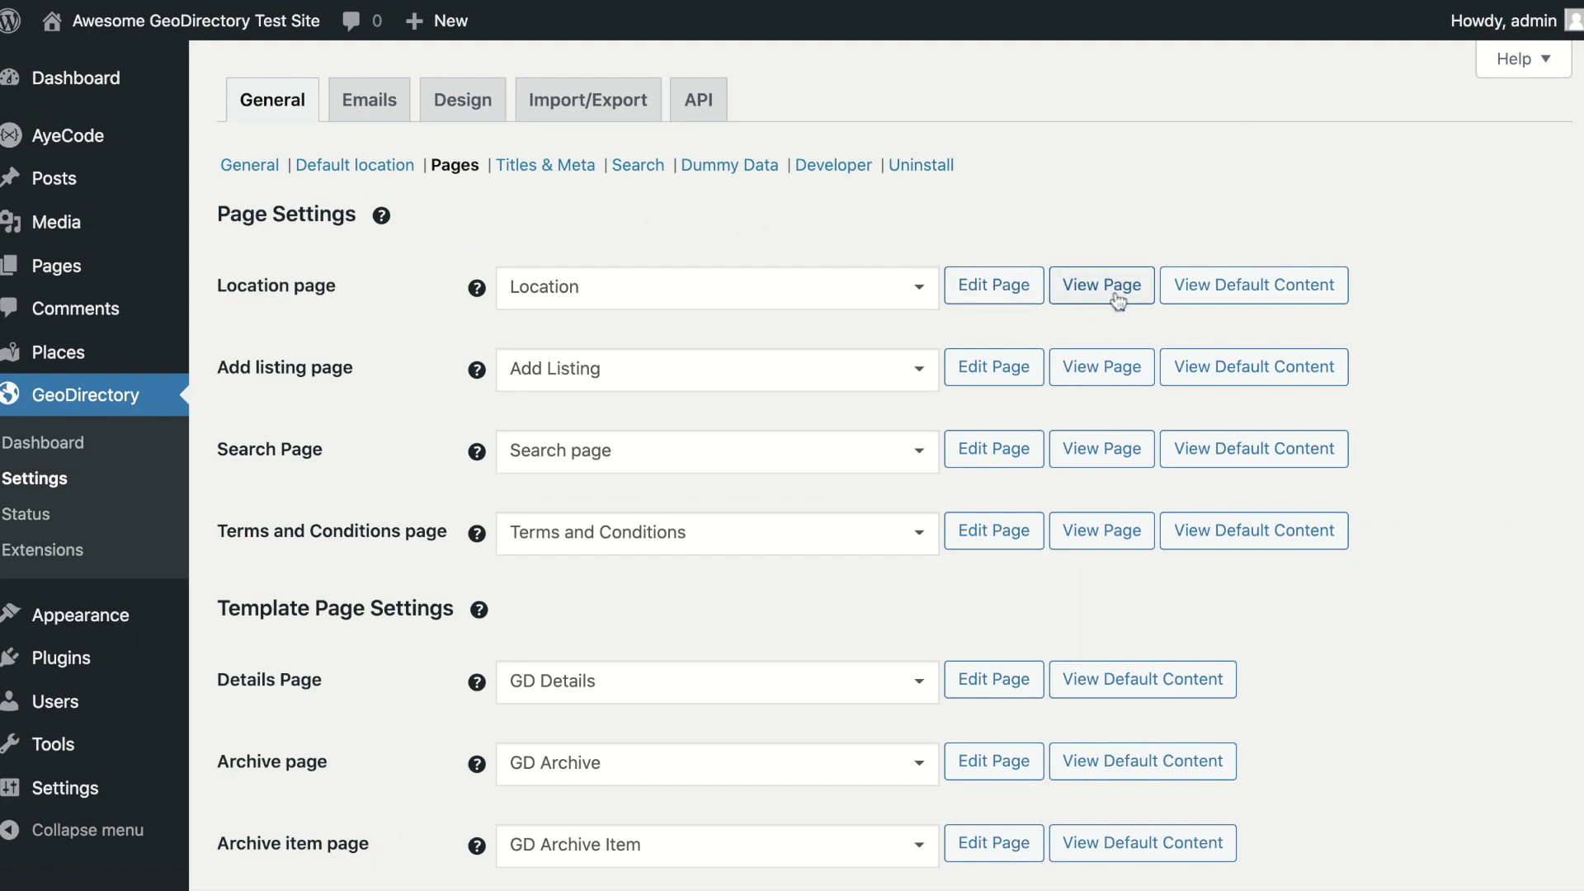
left_click(1231, 289)
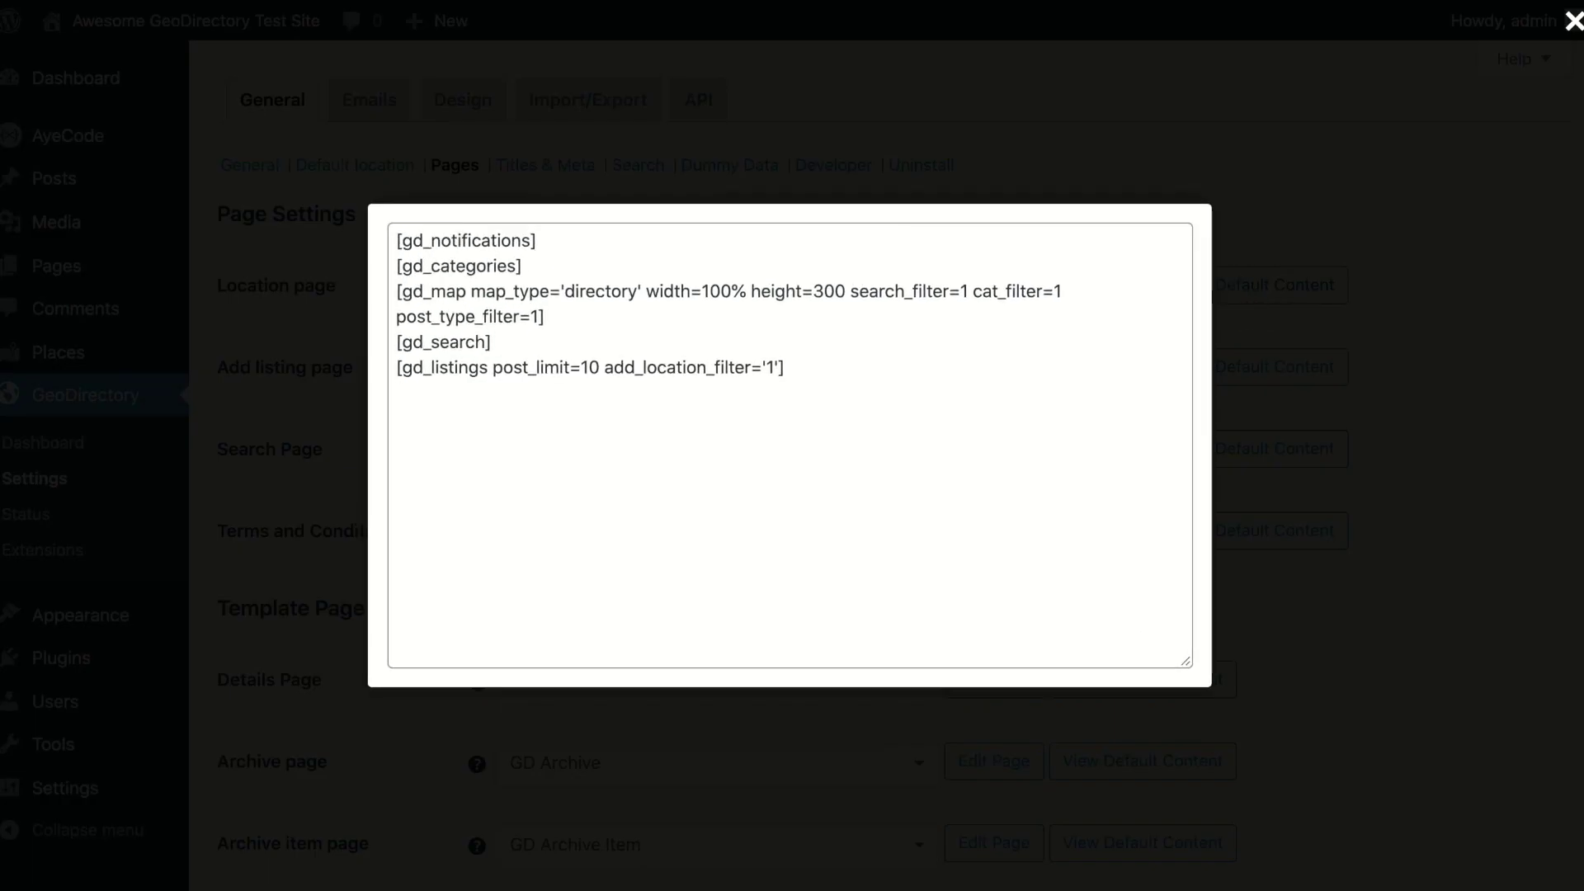
left_click(1574, 24)
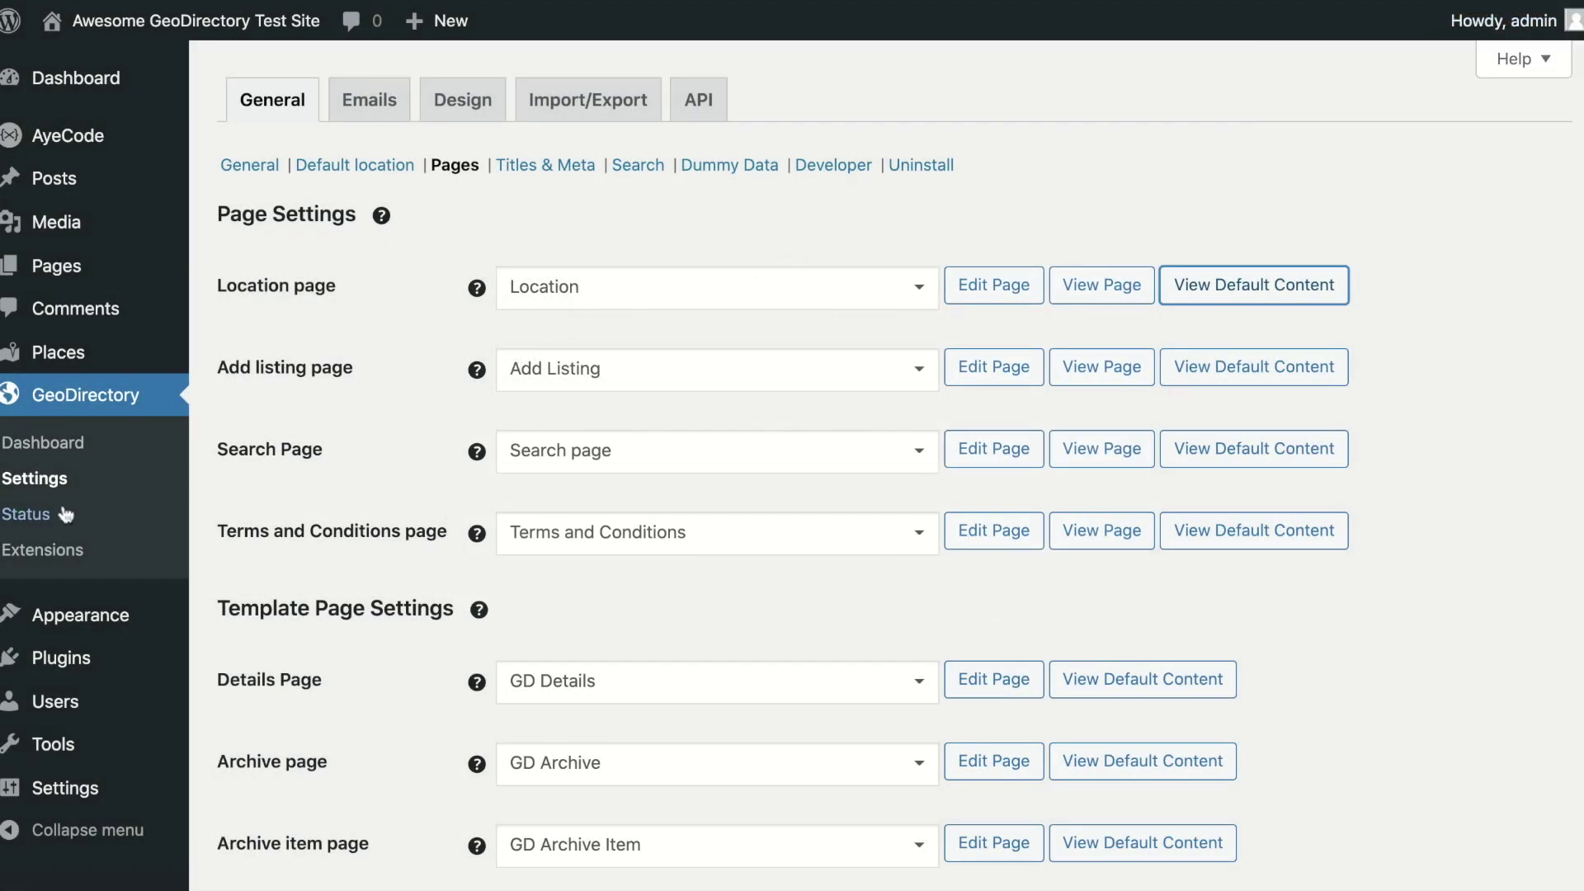
- Show the Create default GeoDirectory pages tool on the GeoDirectory status tools list
left_click(38, 516)
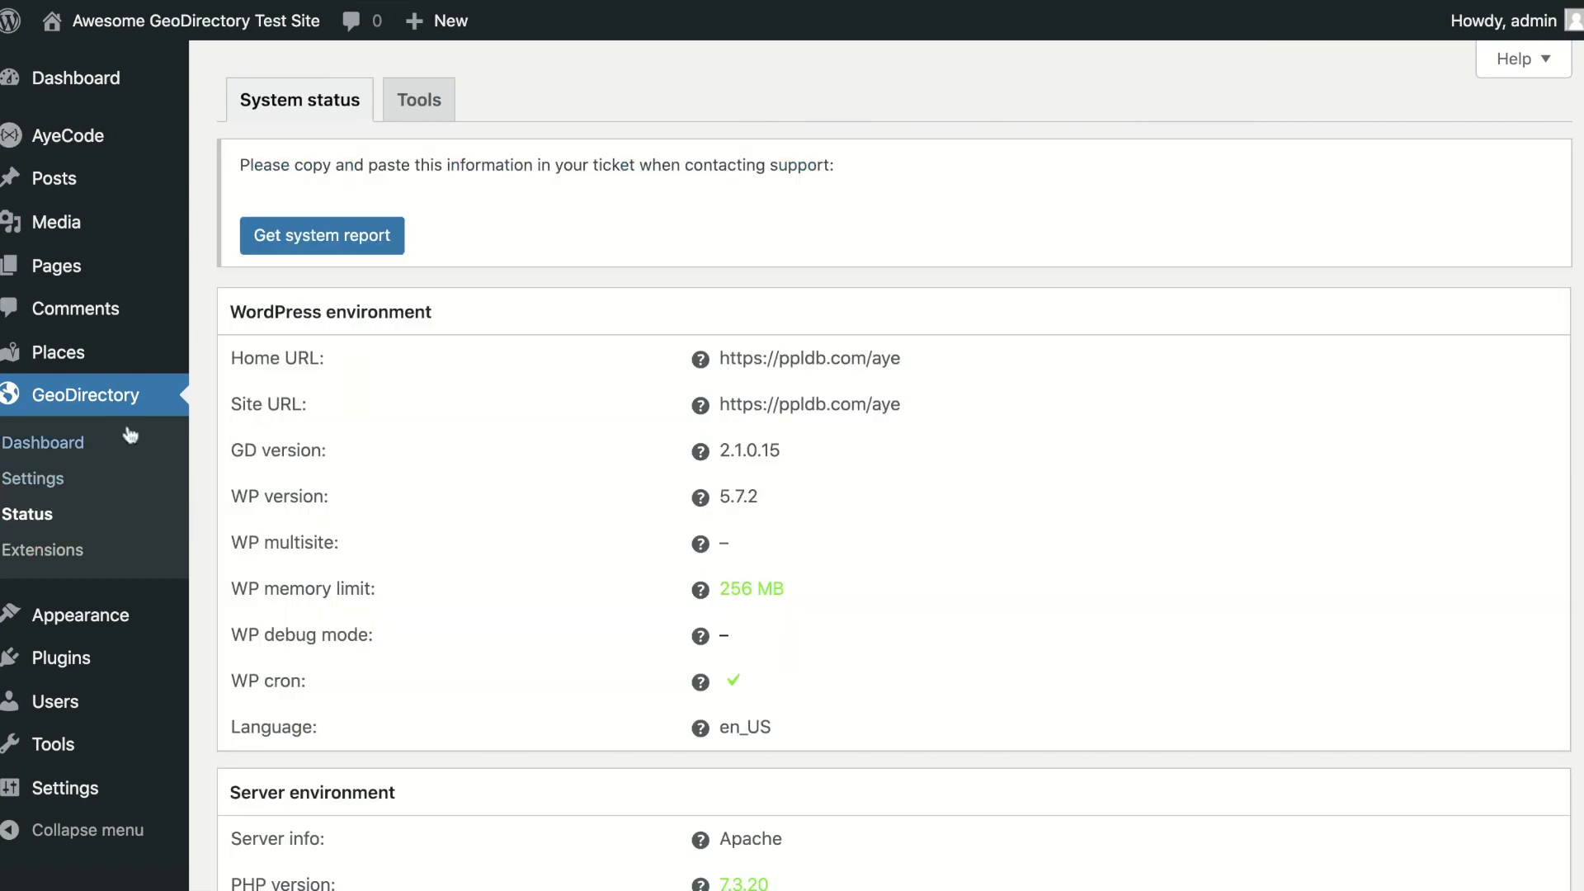
left_click(421, 102)
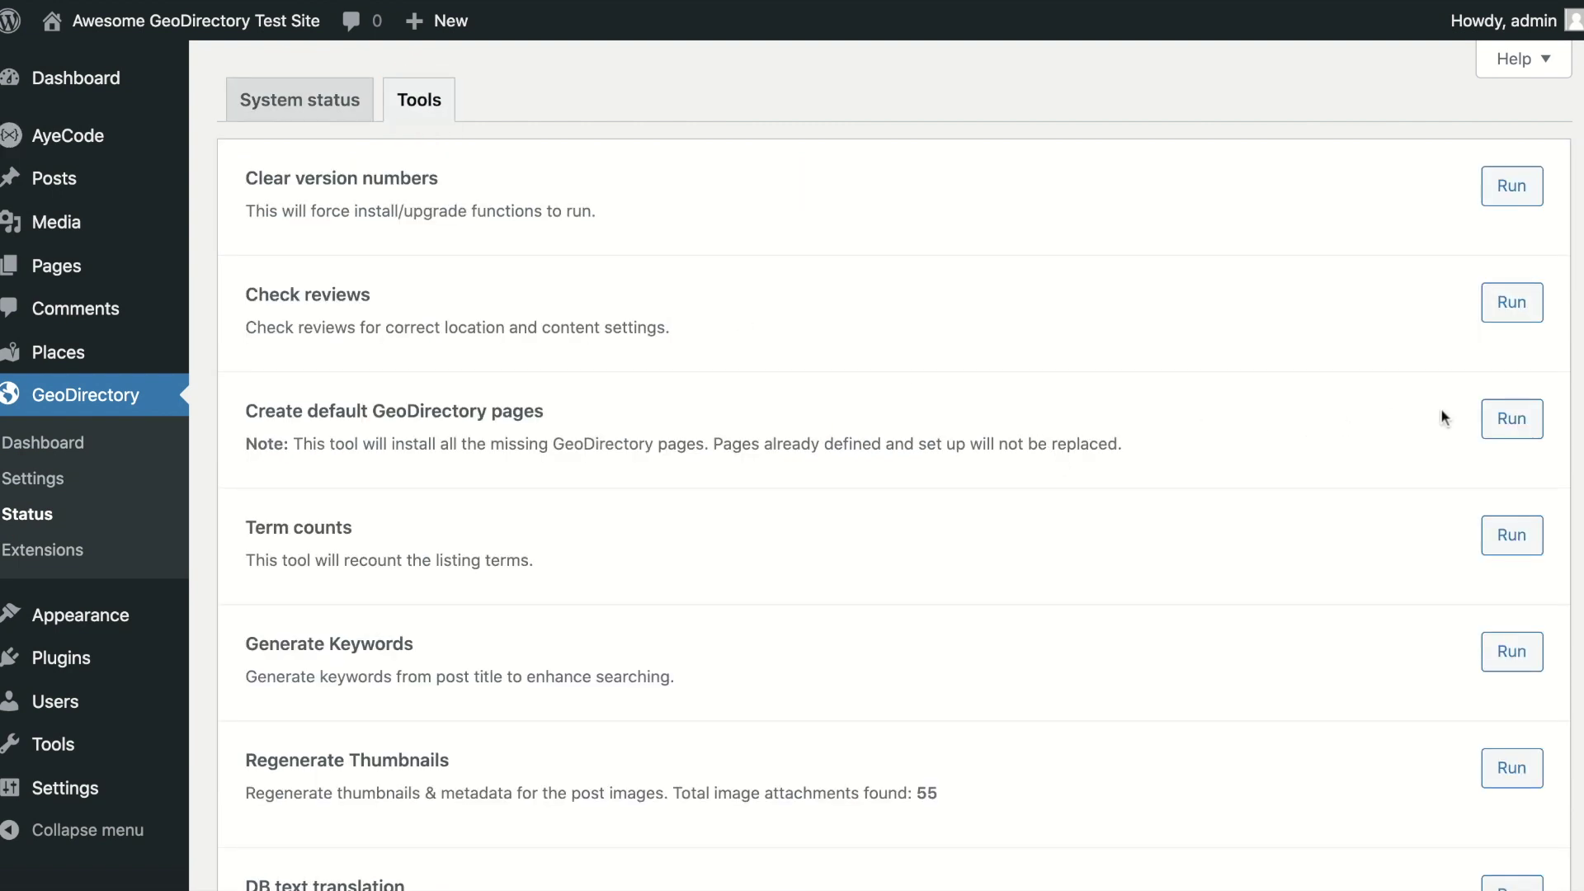
left_click(1529, 423)
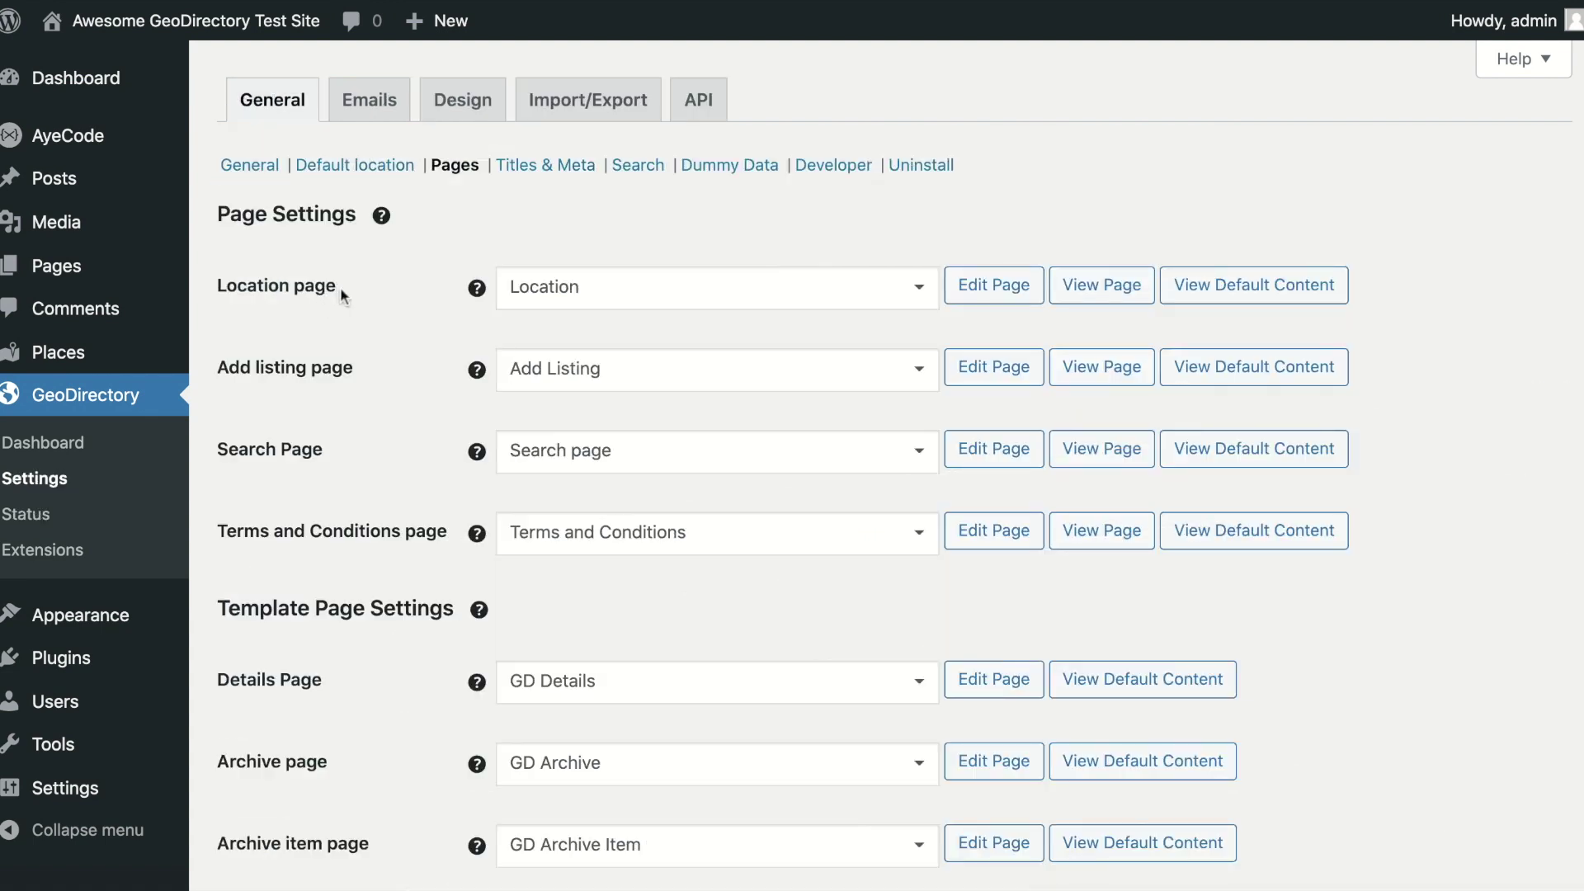
- Highlight the Location, Add listing, Search and Terms and Conditions page assignments
left_click_drag(340, 286, 219, 286)
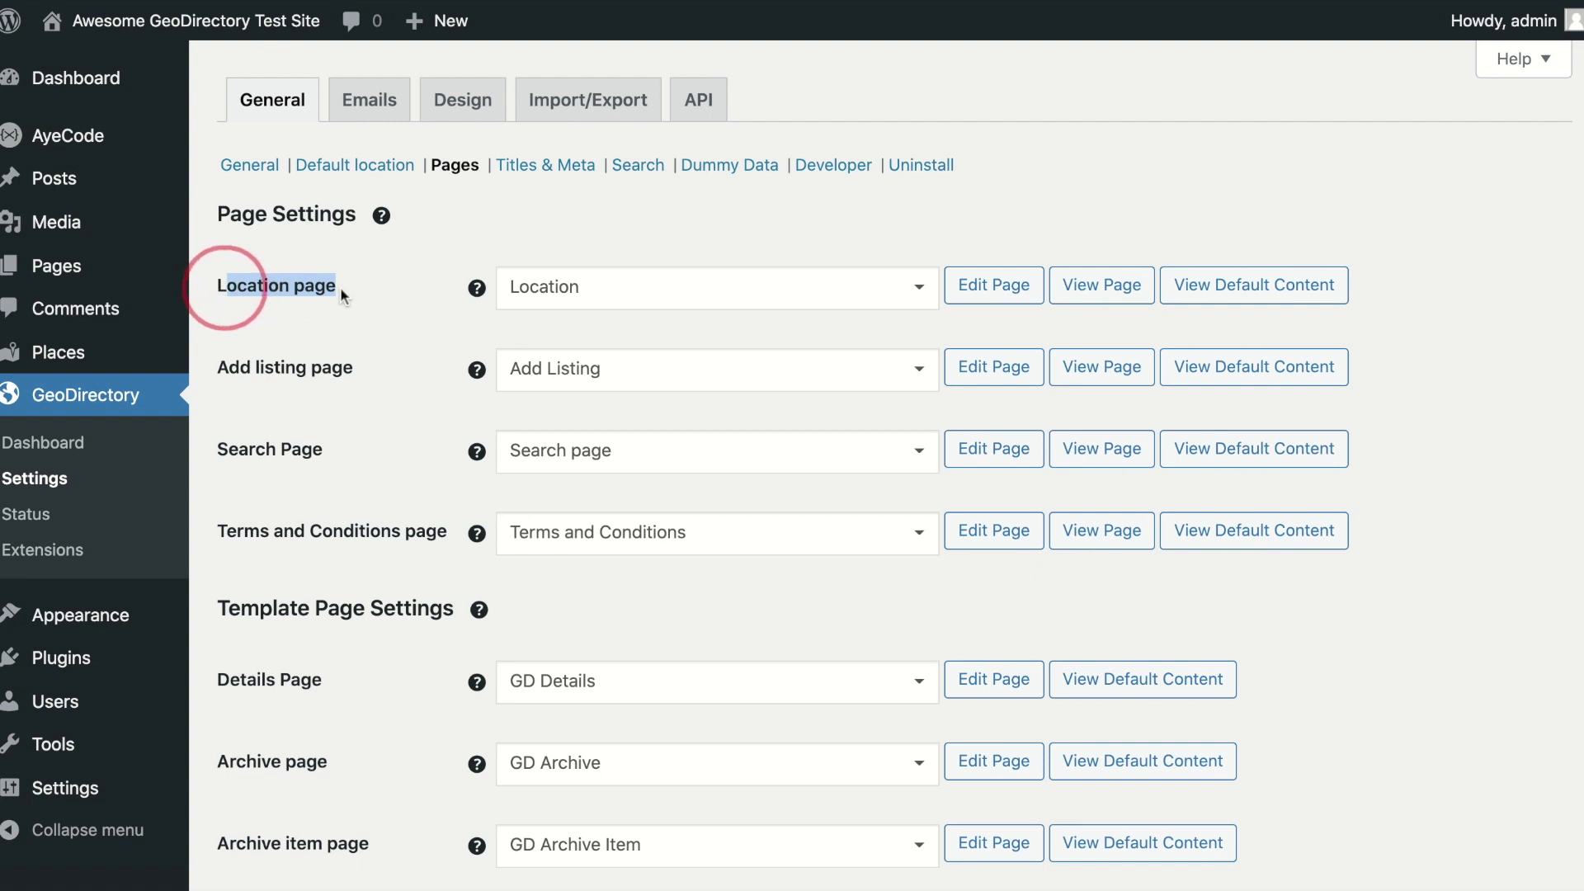
left_click_drag(340, 285, 221, 286)
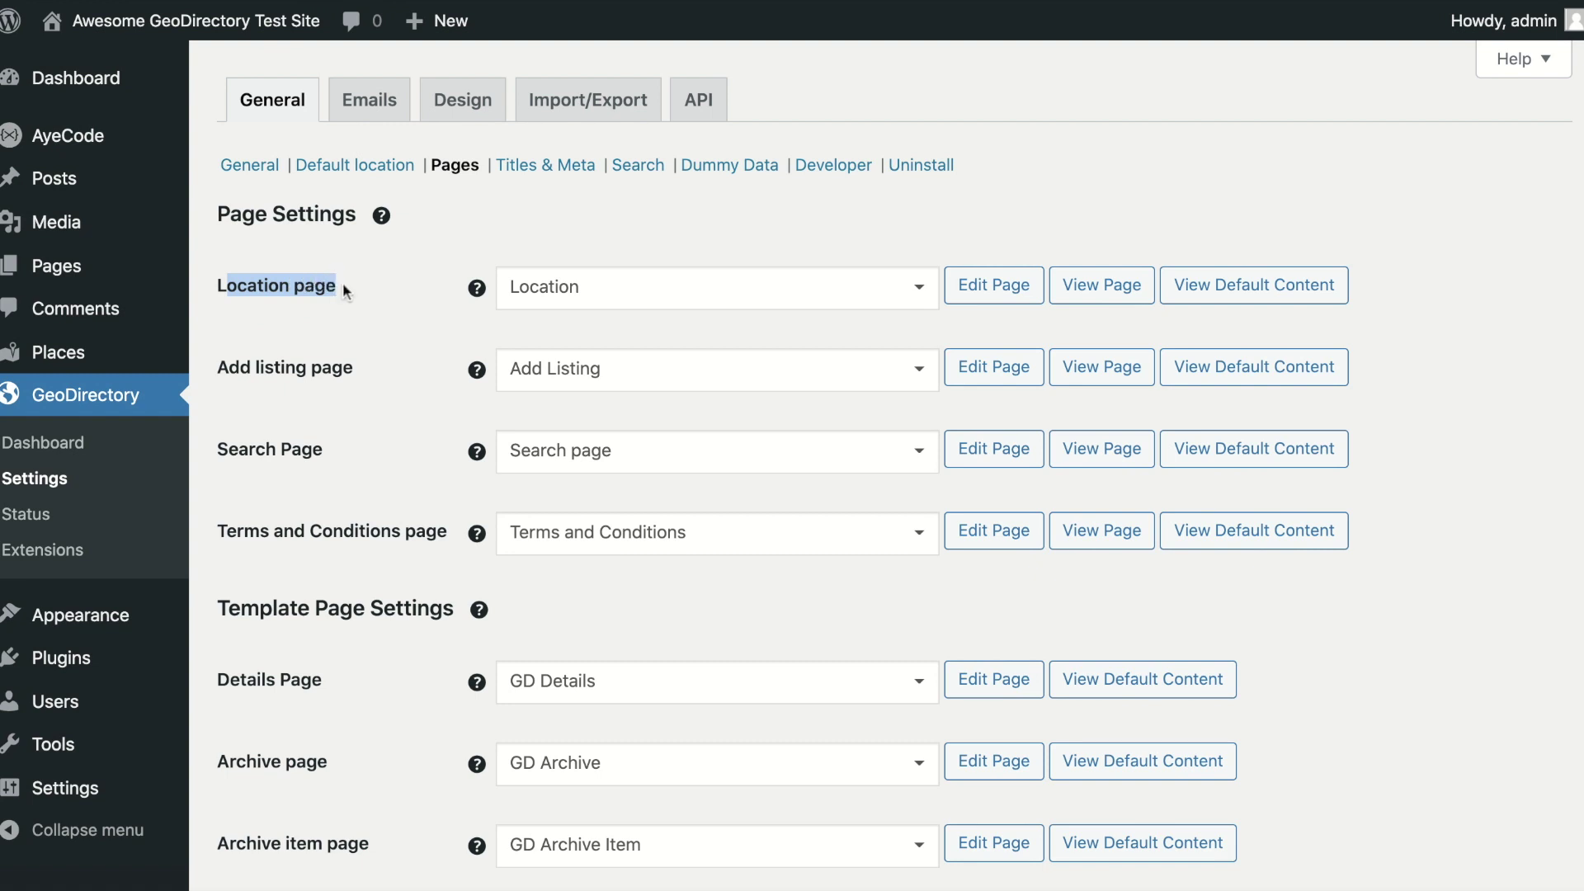
left_click(363, 286)
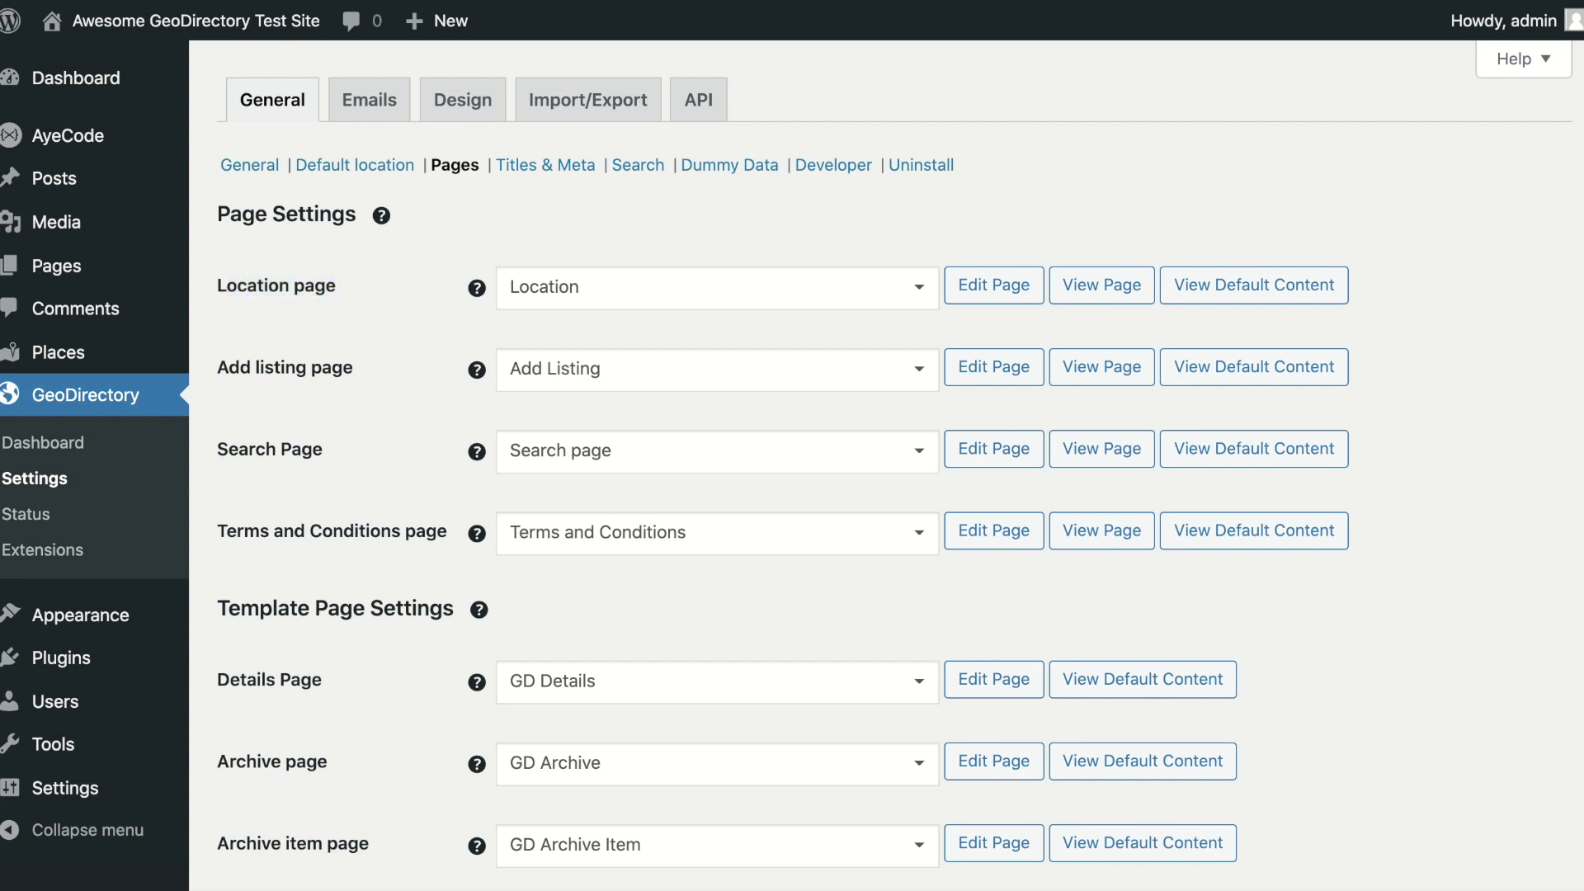
left_click_drag(218, 368, 353, 376)
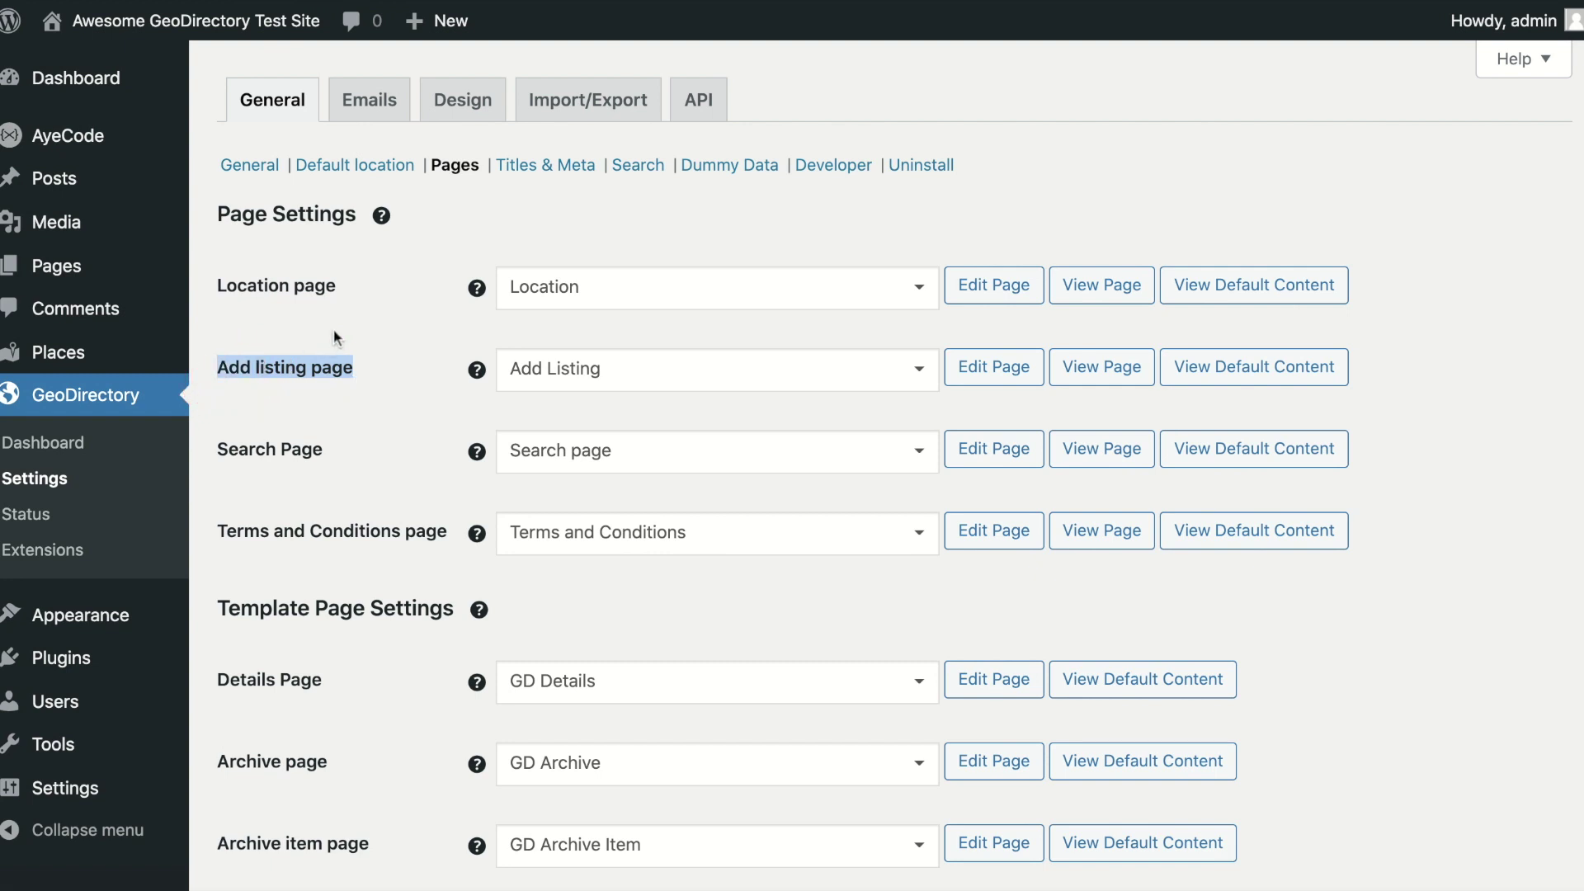
left_click_drag(325, 448, 215, 449)
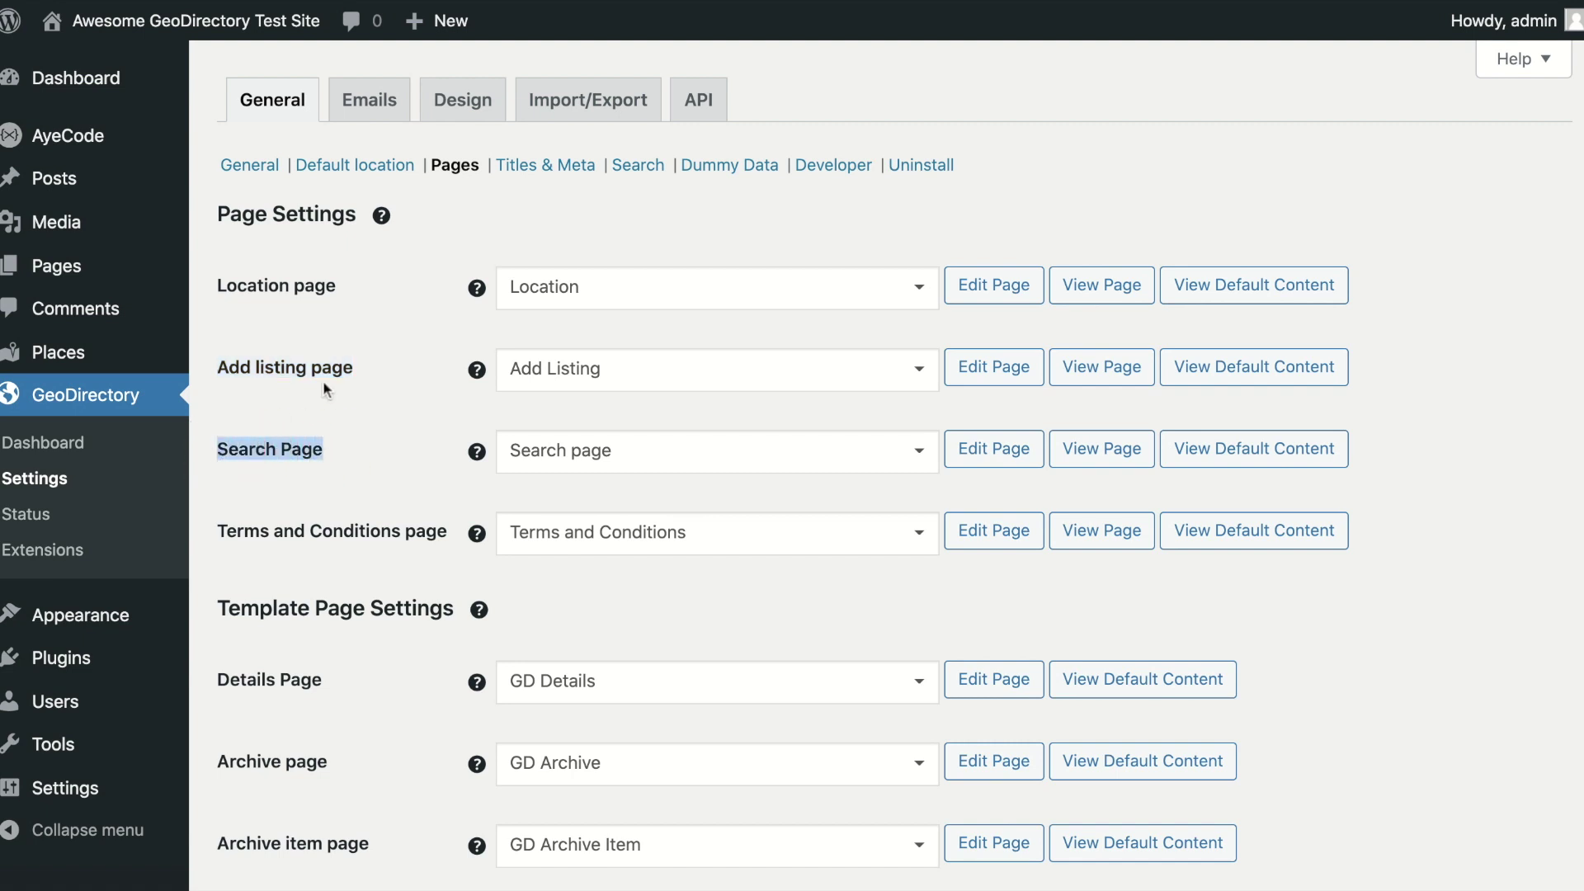
scroll(323, 379, "down", 3)
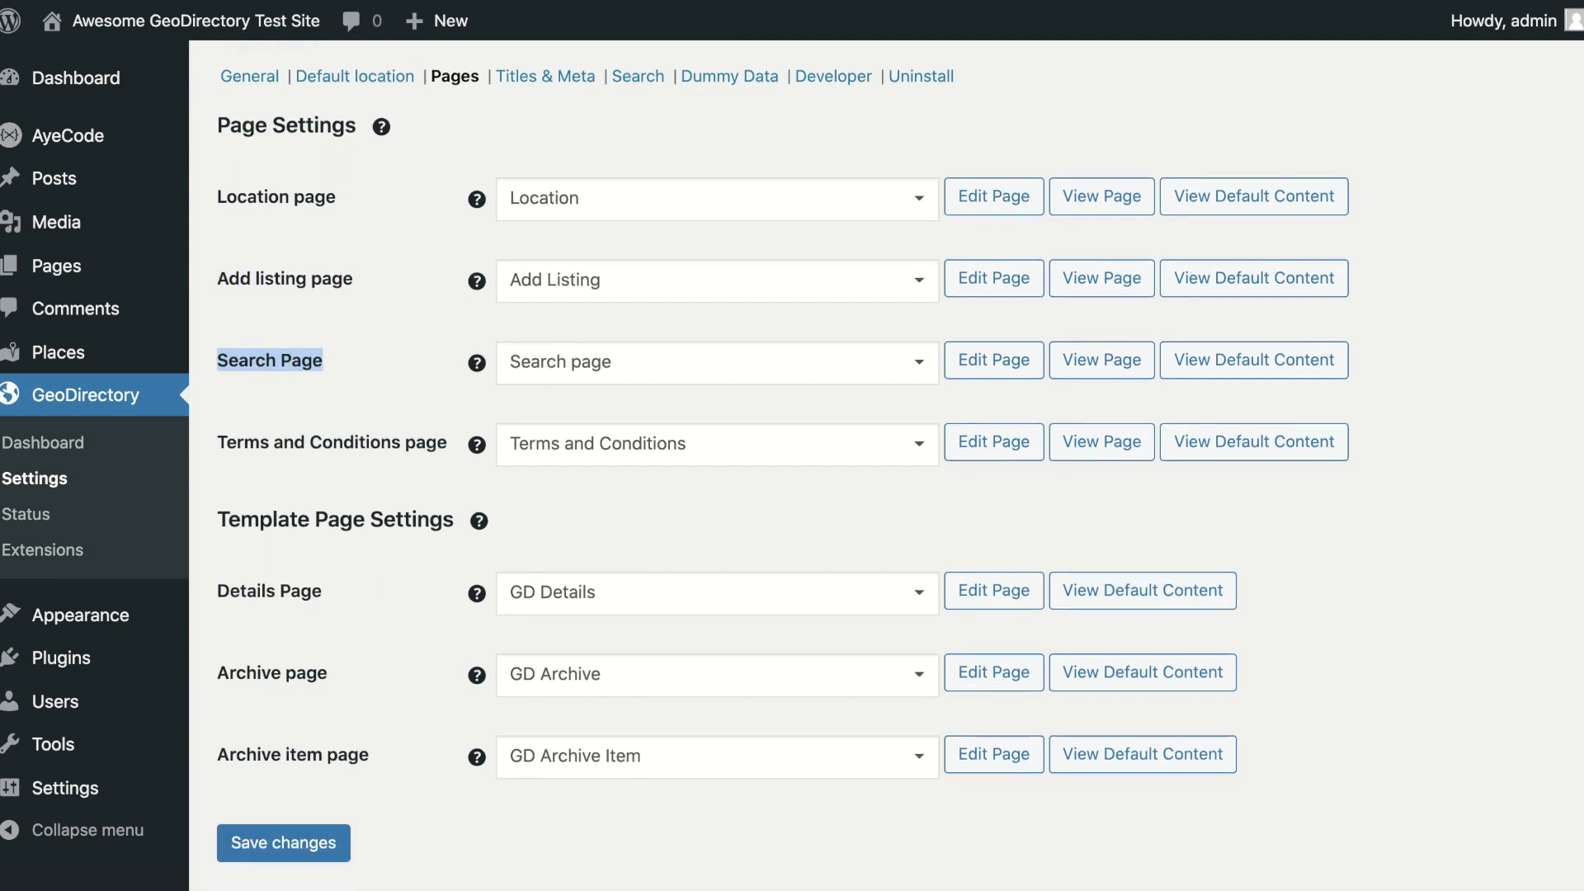
left_click_drag(447, 403, 216, 401)
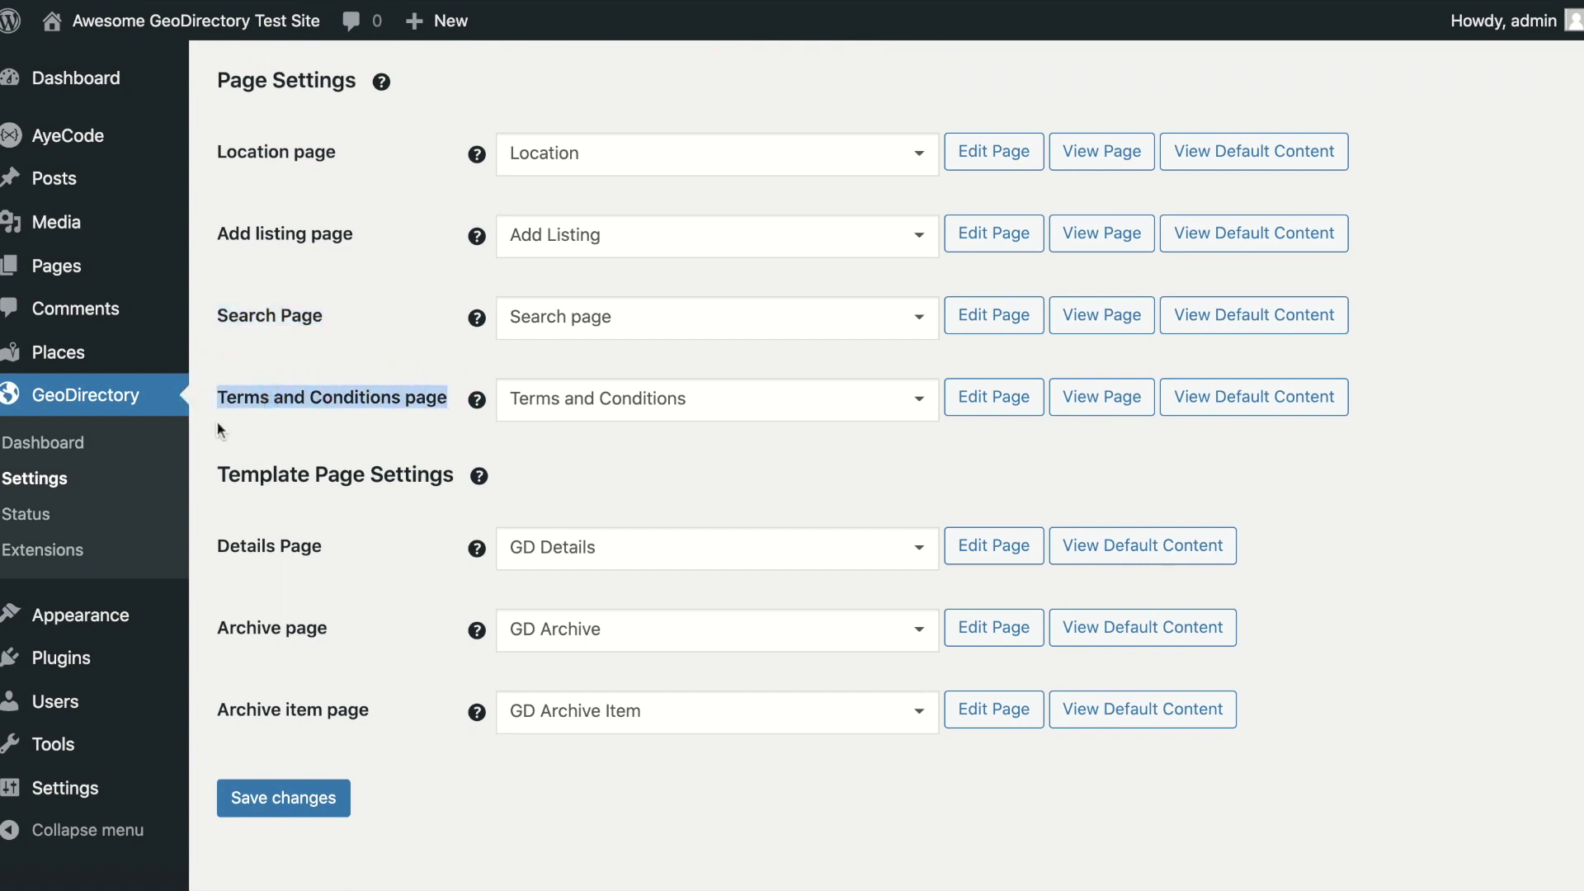
mouse_move(111, 354)
scroll(326, 522, "down", 1)
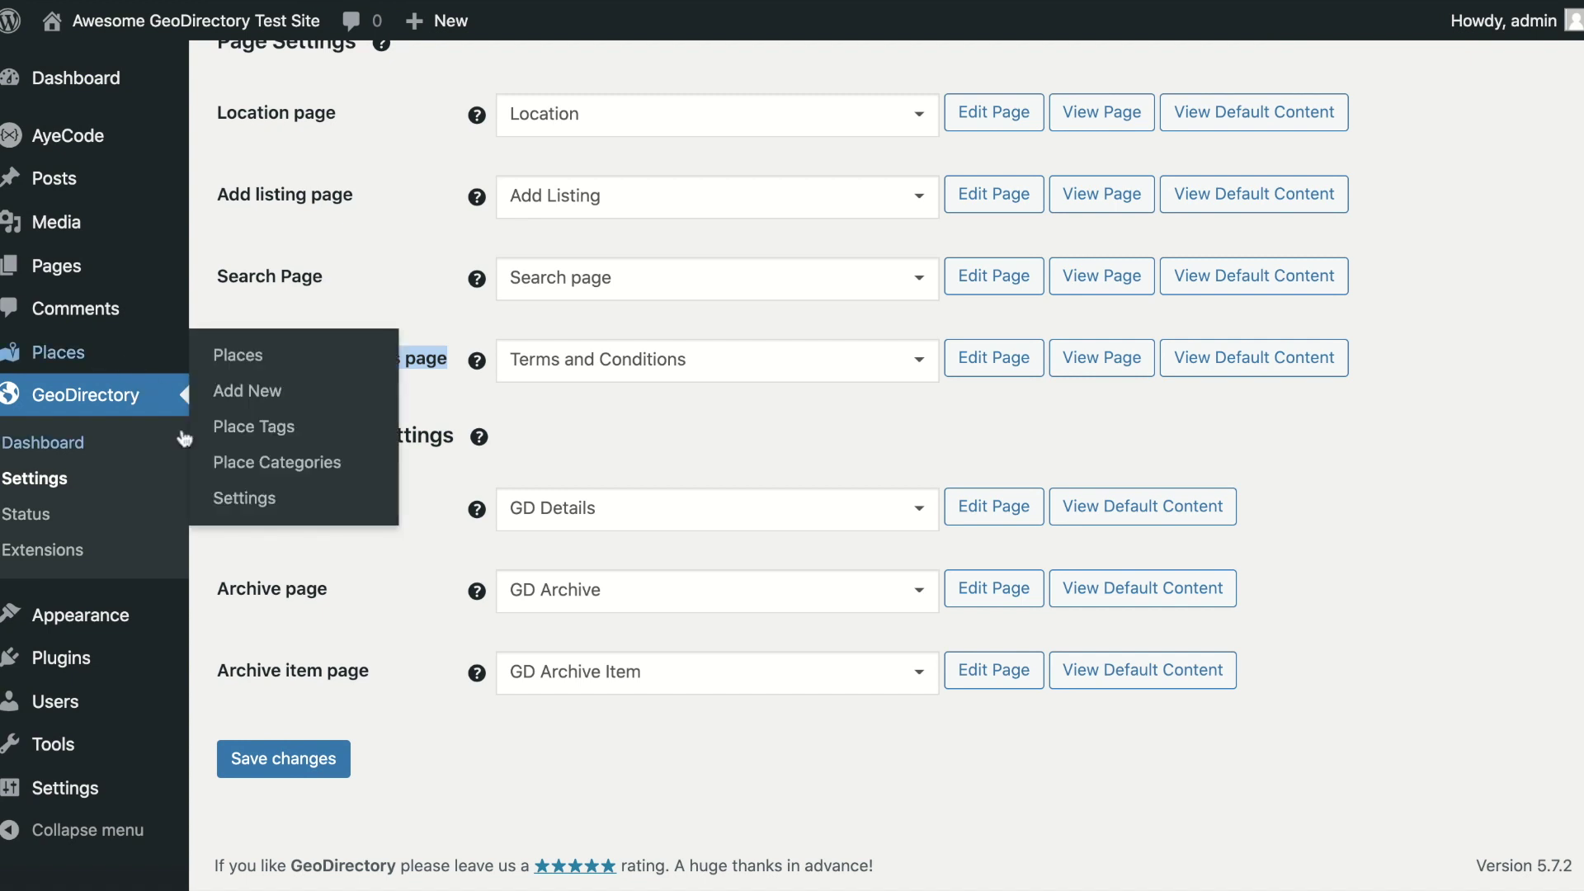
- In the Places advanced settings, highlight the Details, Archive and Archive item page templates
left_click(242, 499)
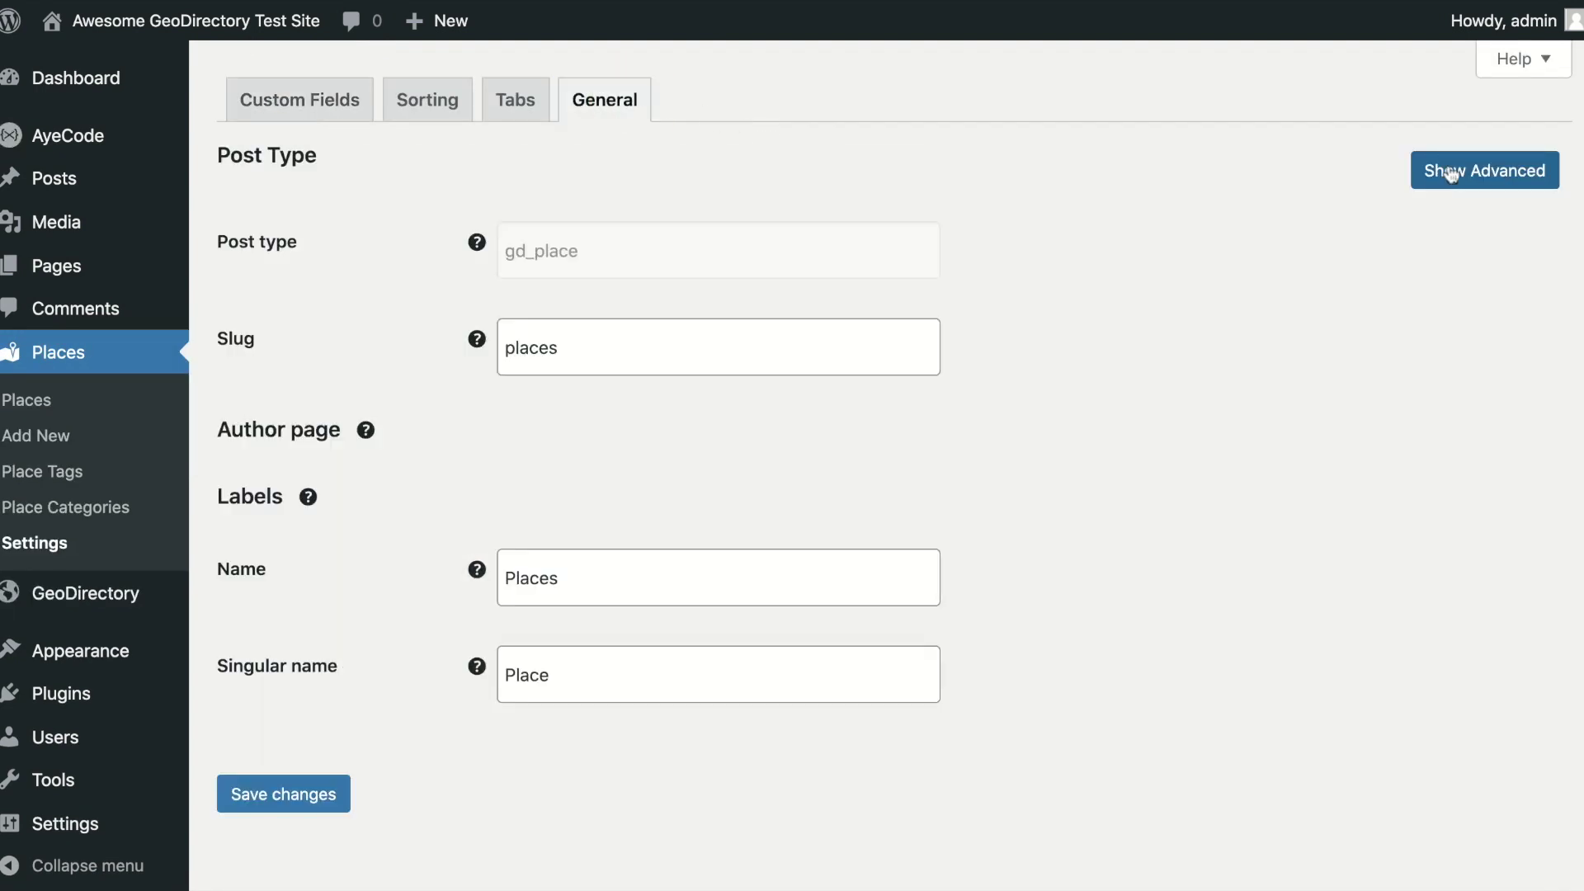
left_click(1449, 175)
scroll(1276, 335, "down", 5)
scroll(1276, 335, "down", 10)
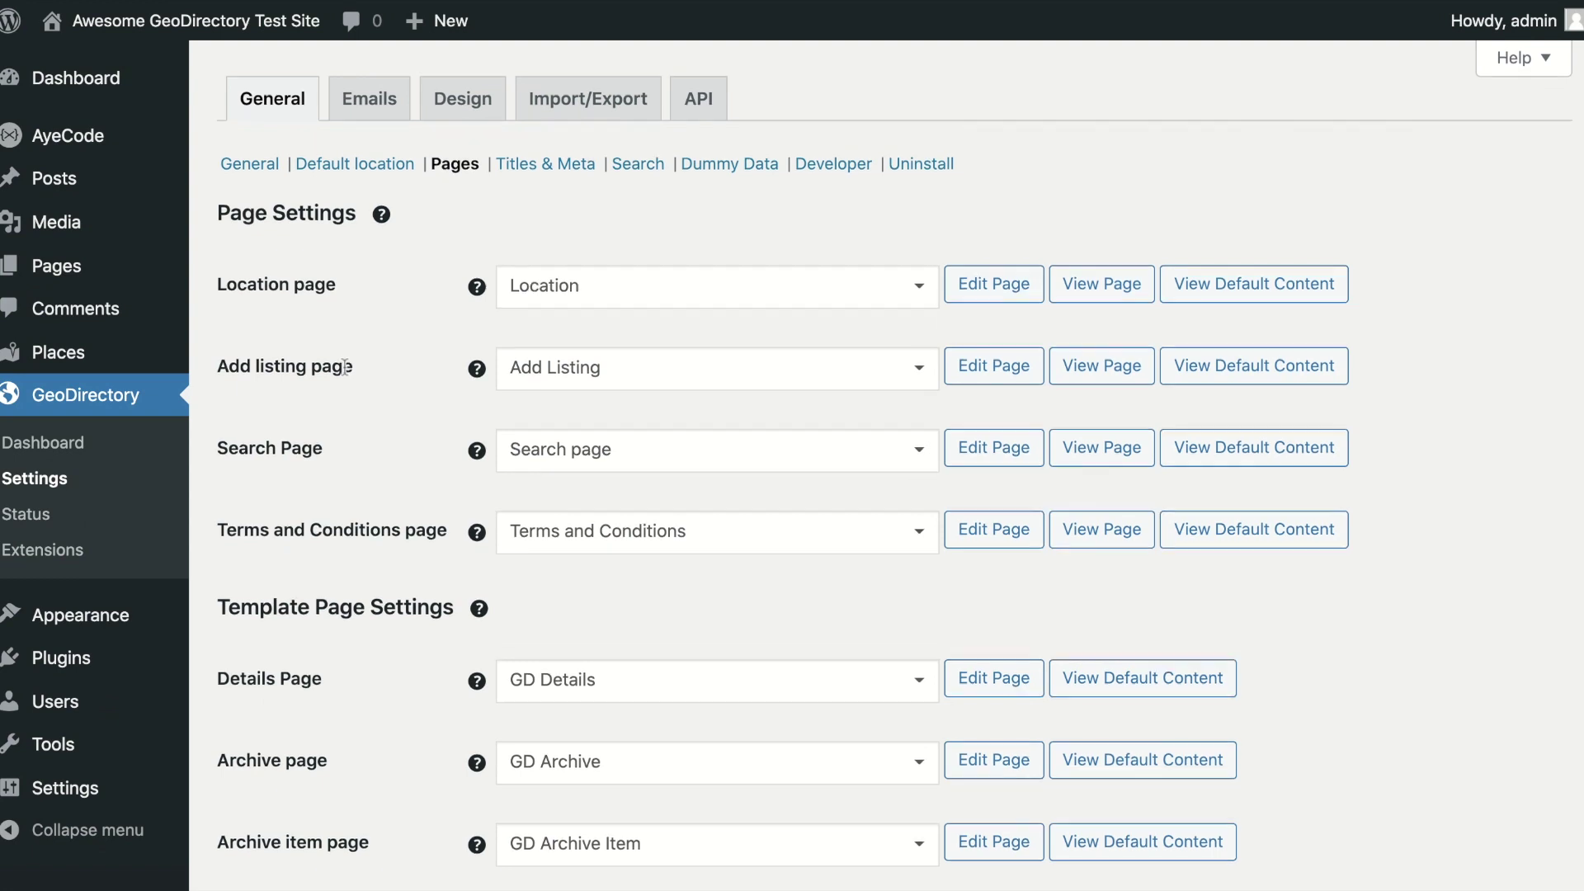
scroll(344, 366, "down", 3)
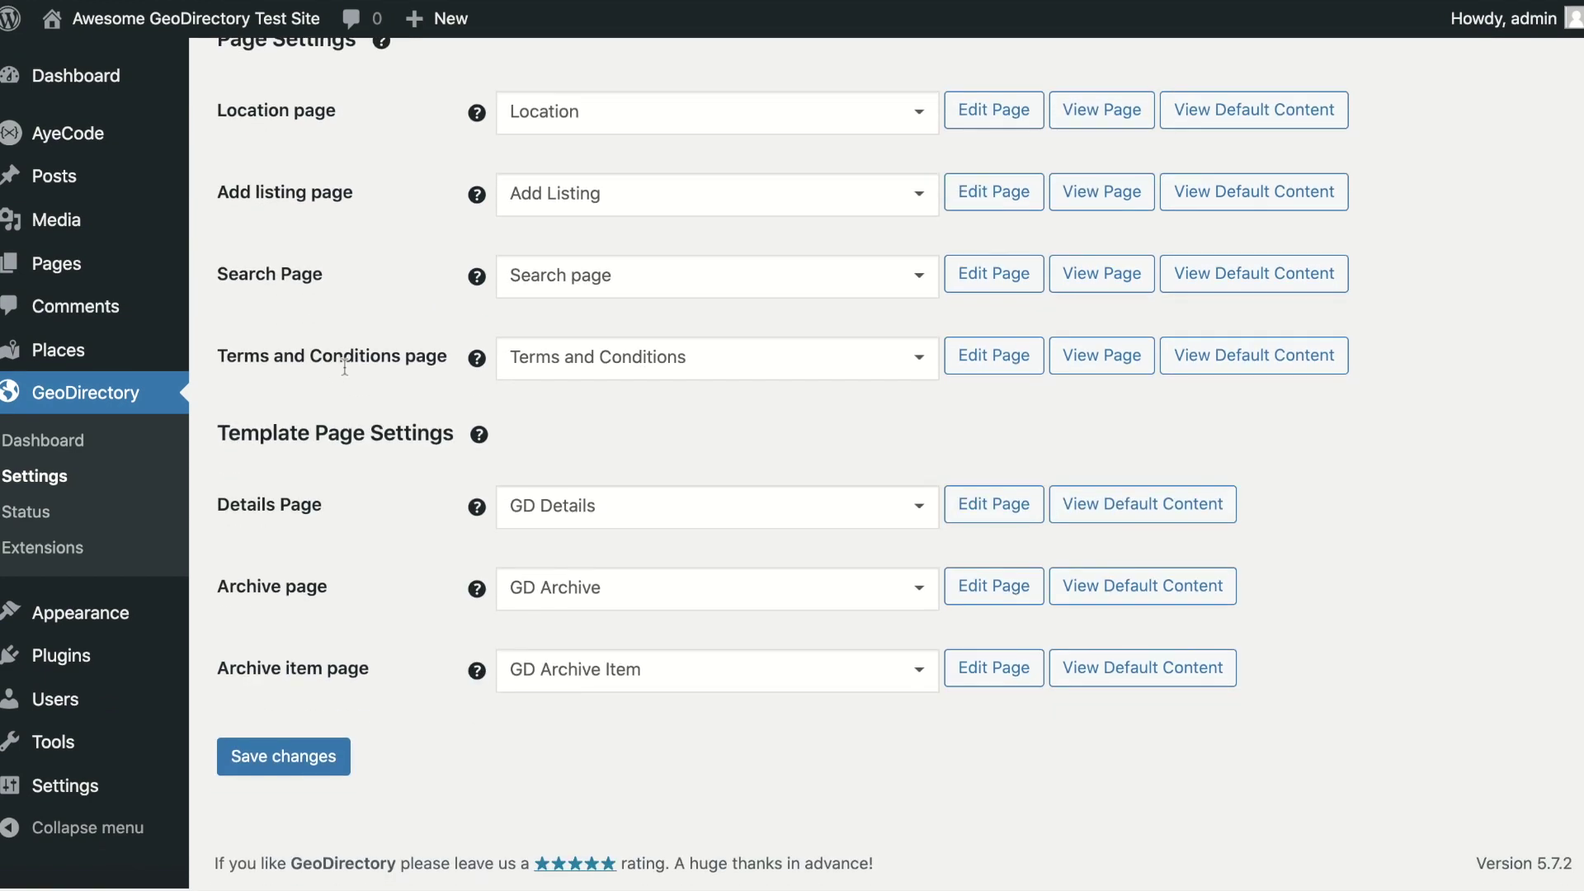
left_click_drag(323, 509, 216, 507)
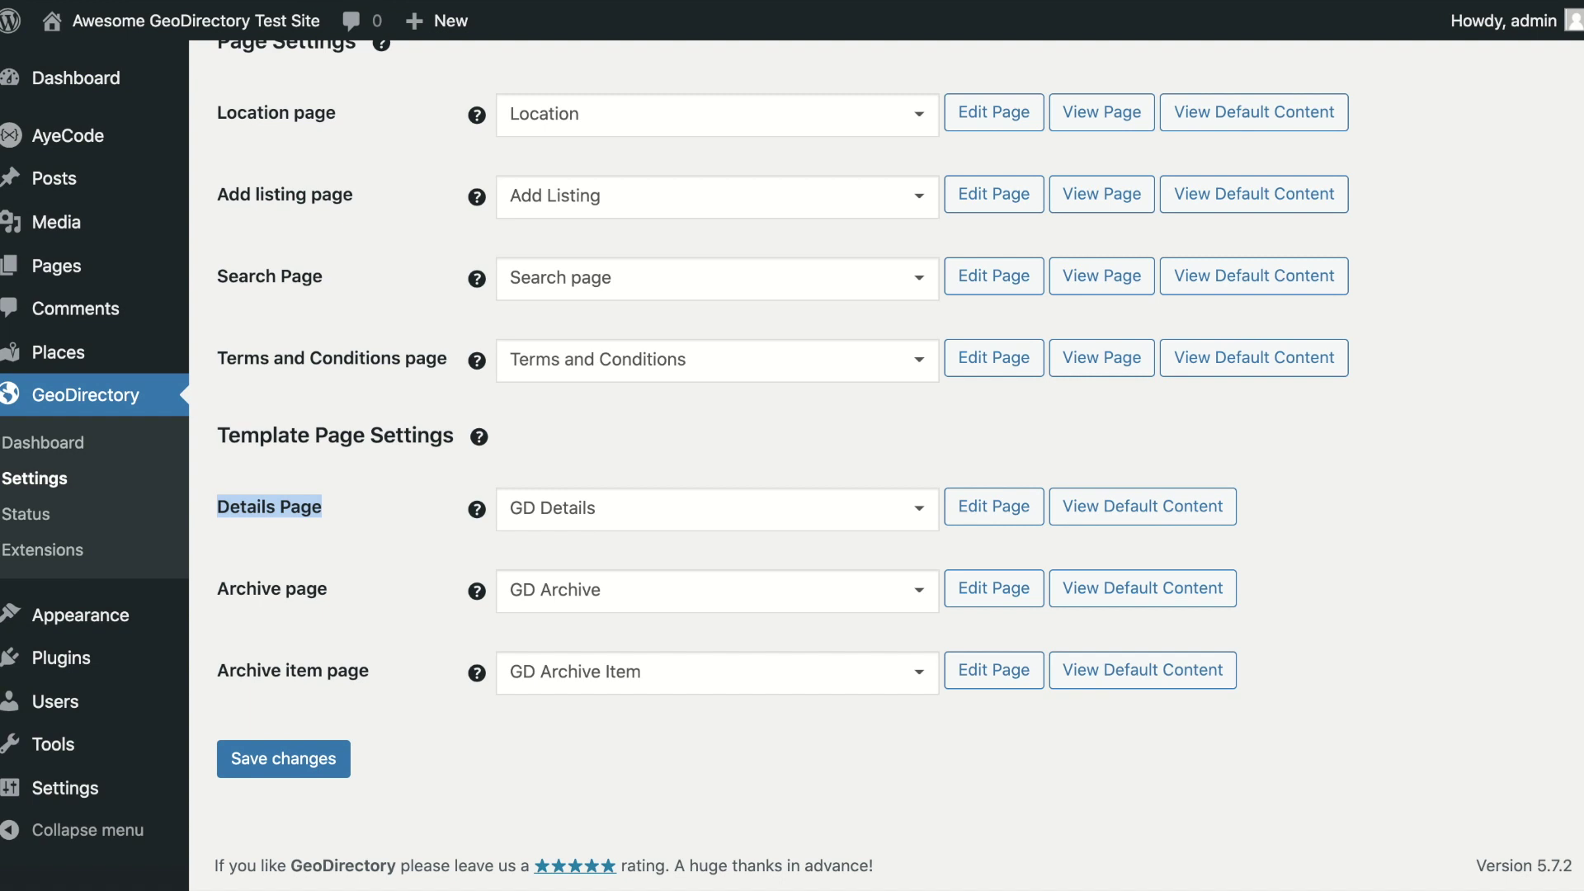
left_click_drag(335, 578, 218, 588)
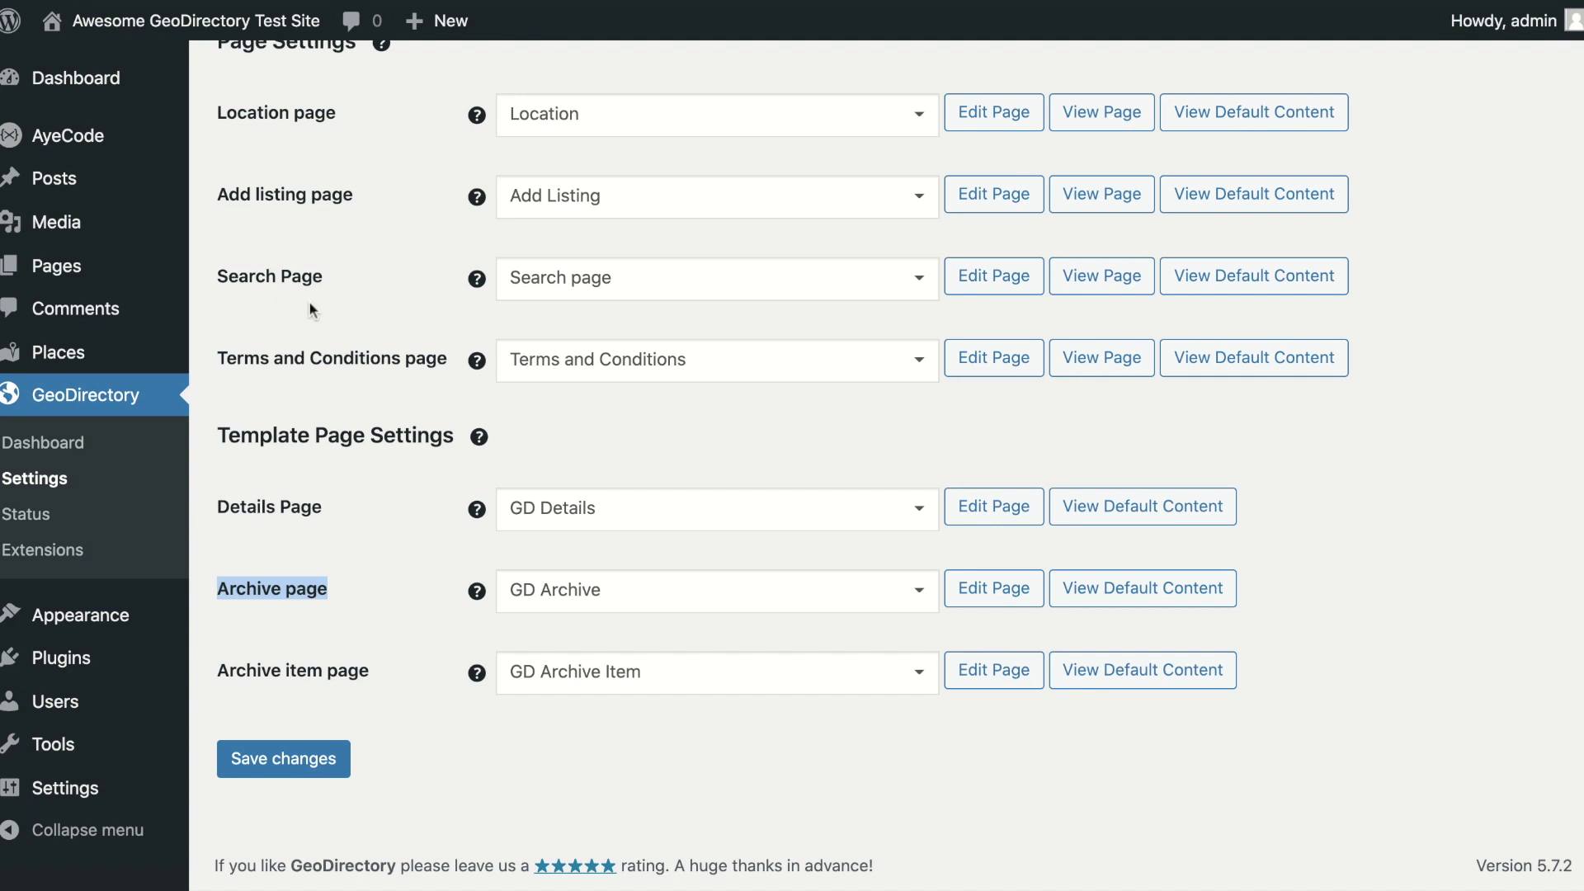
left_click_drag(372, 670, 218, 668)
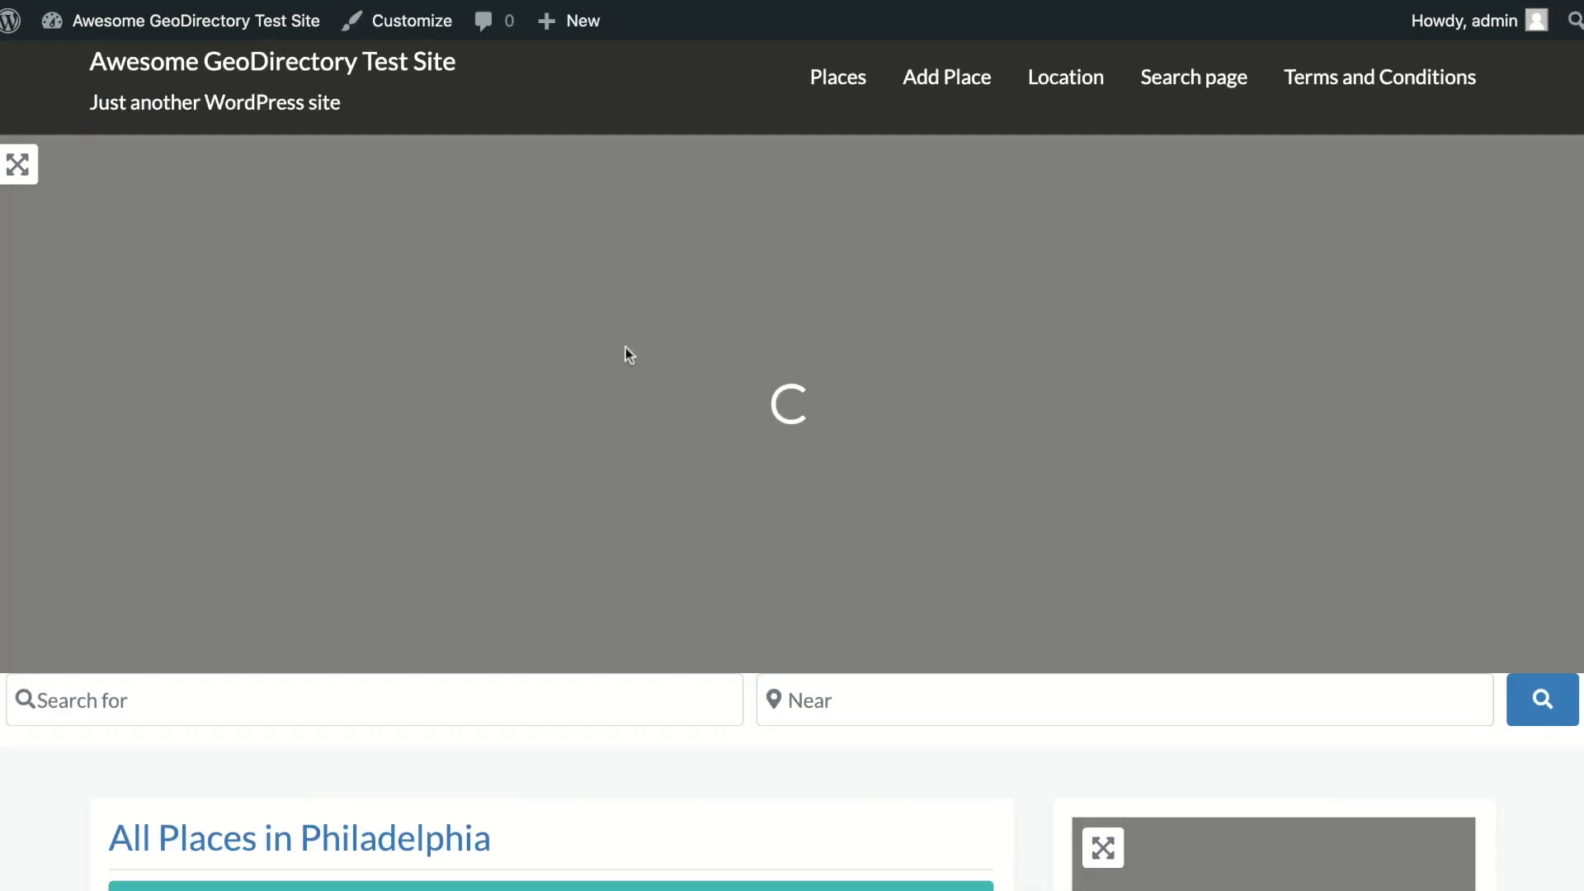
scroll(625, 350, "down", 12)
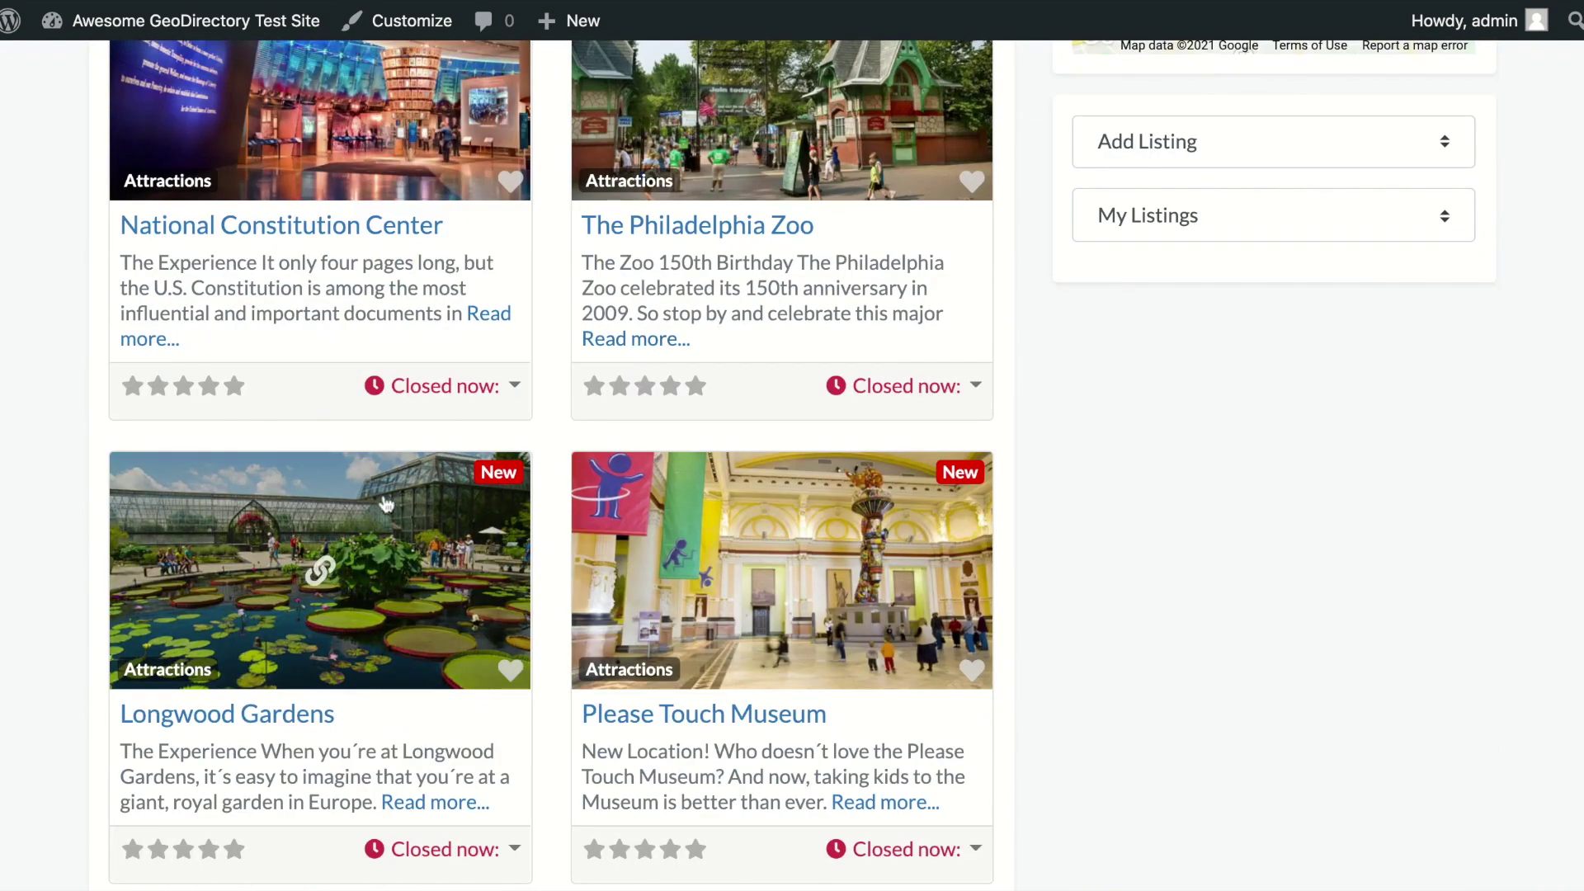
- Scroll through the Philadelphia listings, highlighting the Longwood Gardens description
scroll(307, 625, "down", 2)
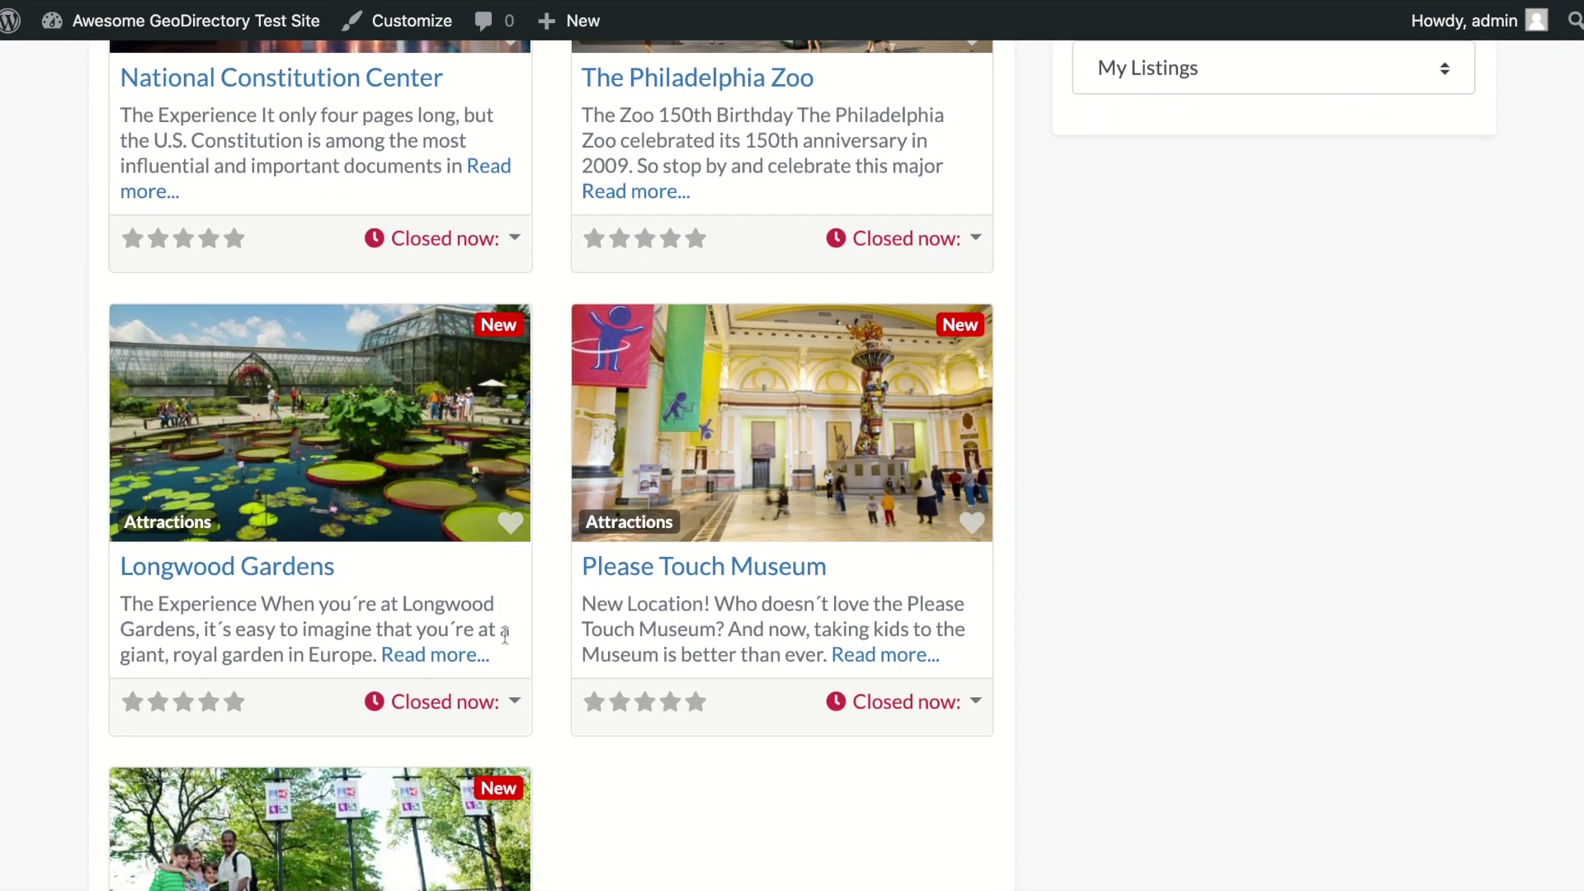
left_click_drag(523, 664, 382, 532)
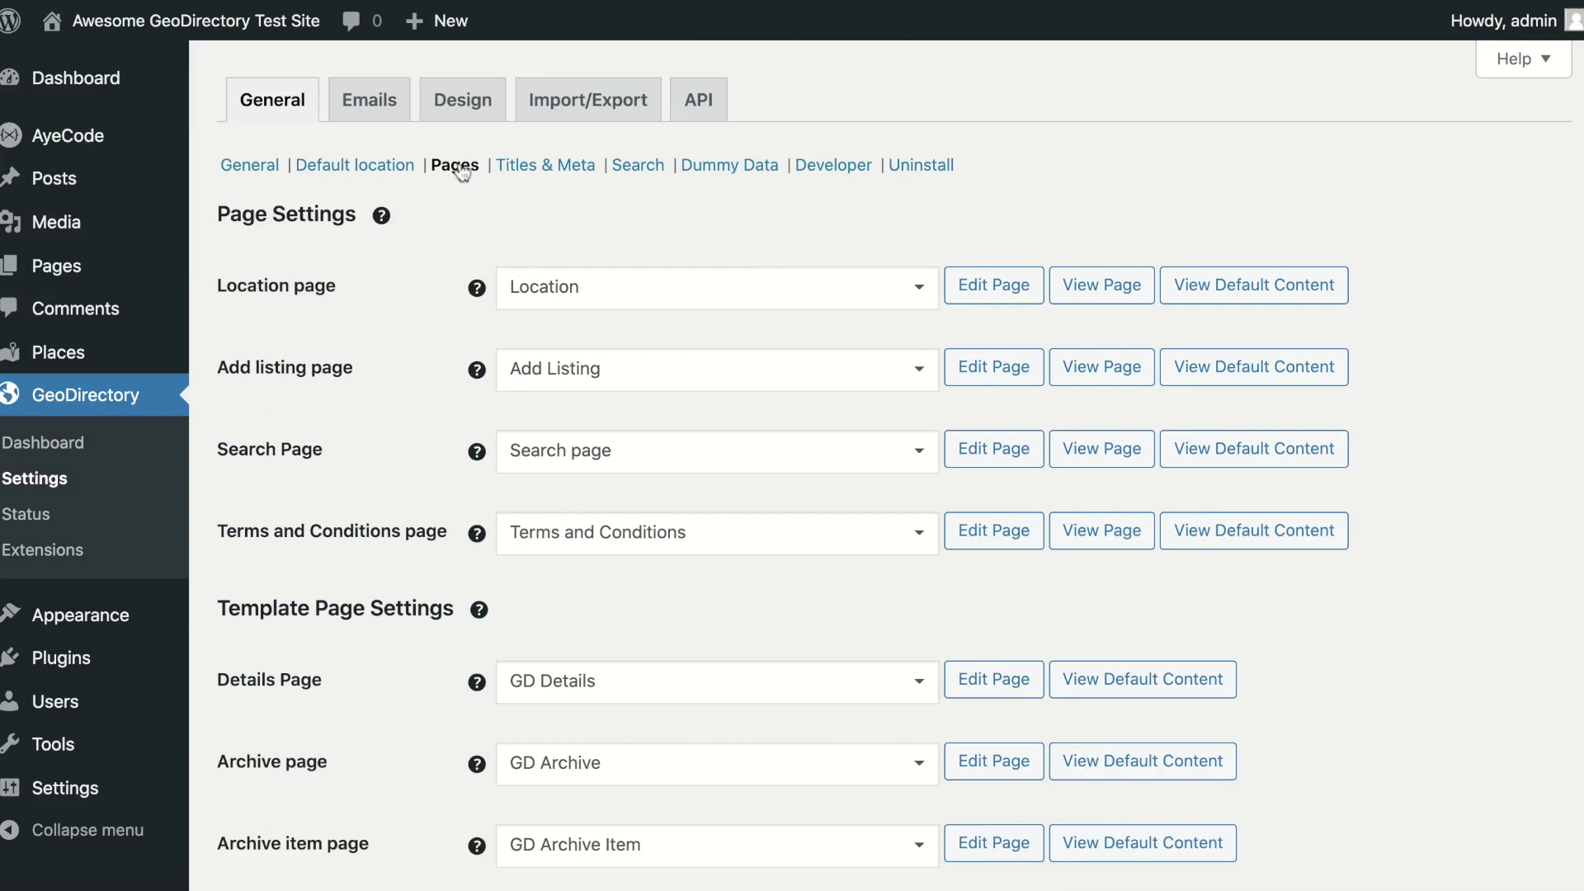
scroll(461, 182, "down", 3)
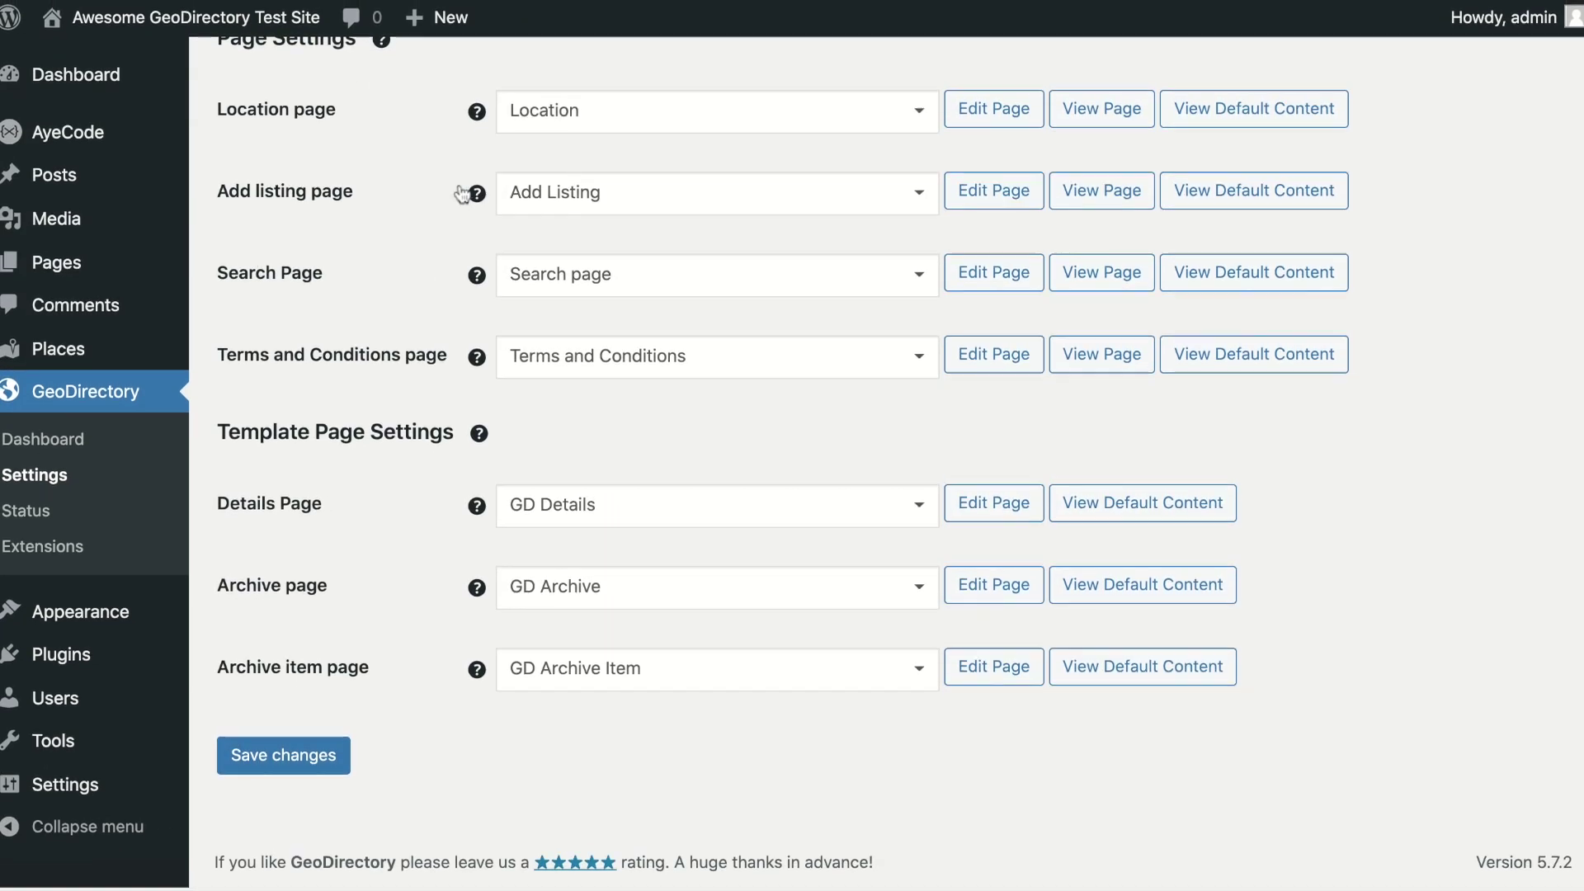